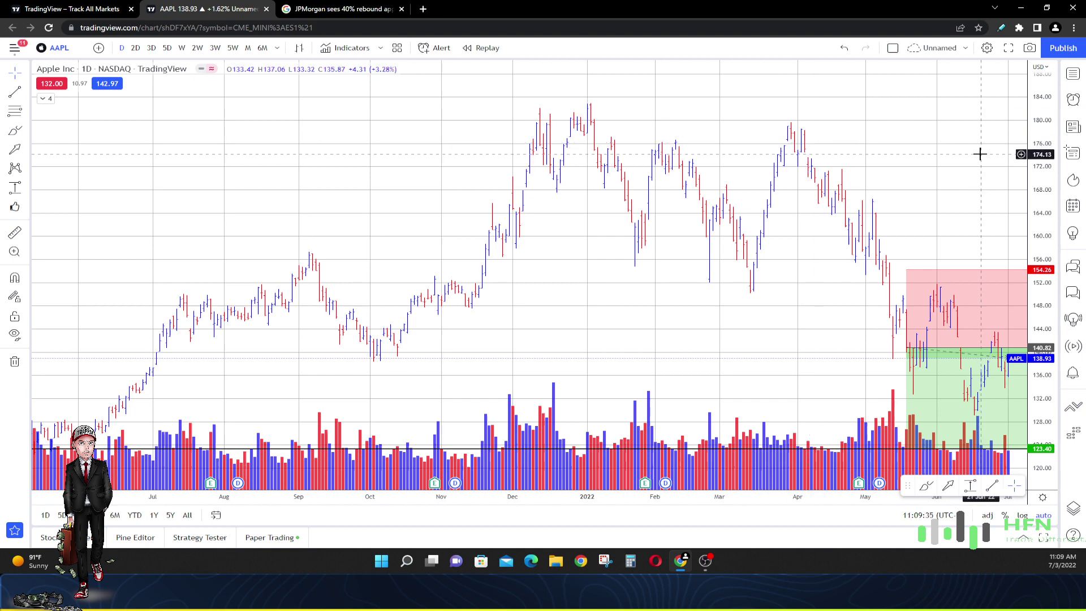
- Draw a red arrow on the daily chart pointing to the short position's entry at about 140.42 on 17 May 2022
drag(982, 153, 815, 126)
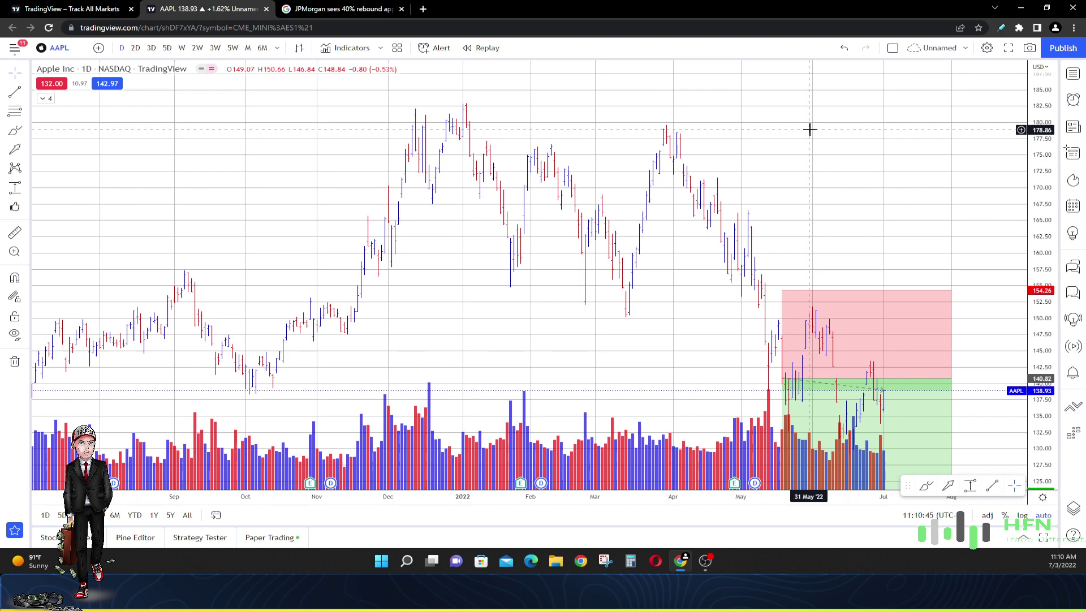
scroll(809, 130, up, 5)
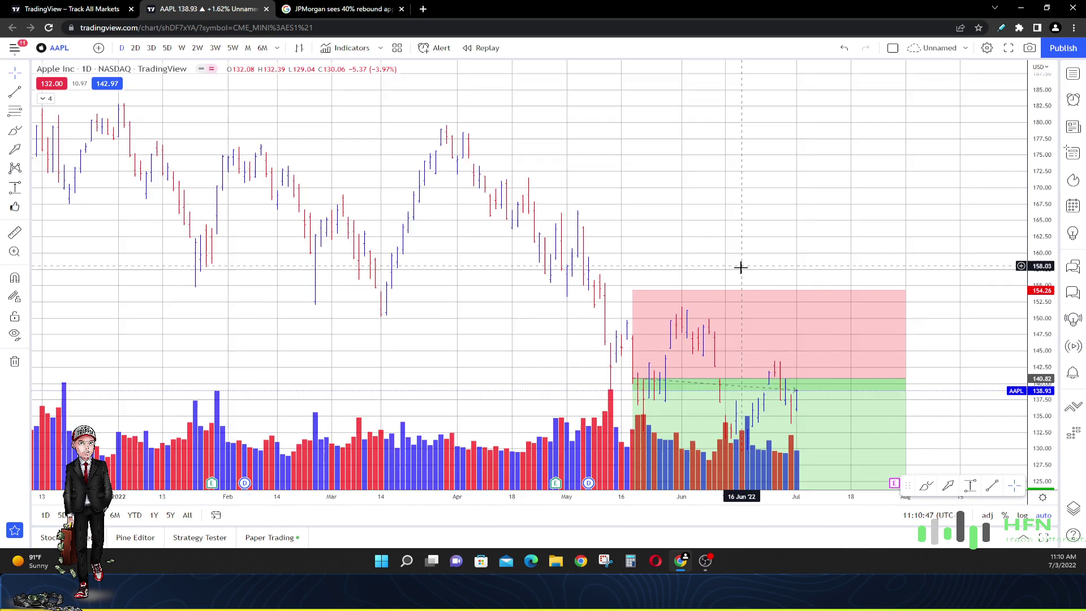
drag(485, 168, 550, 164)
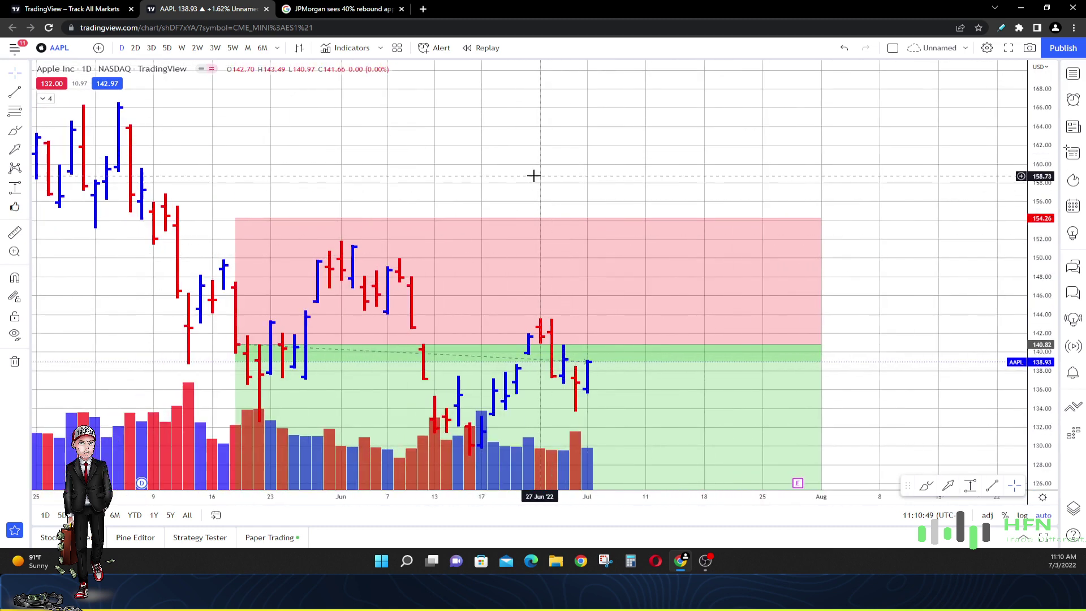
click(240, 357)
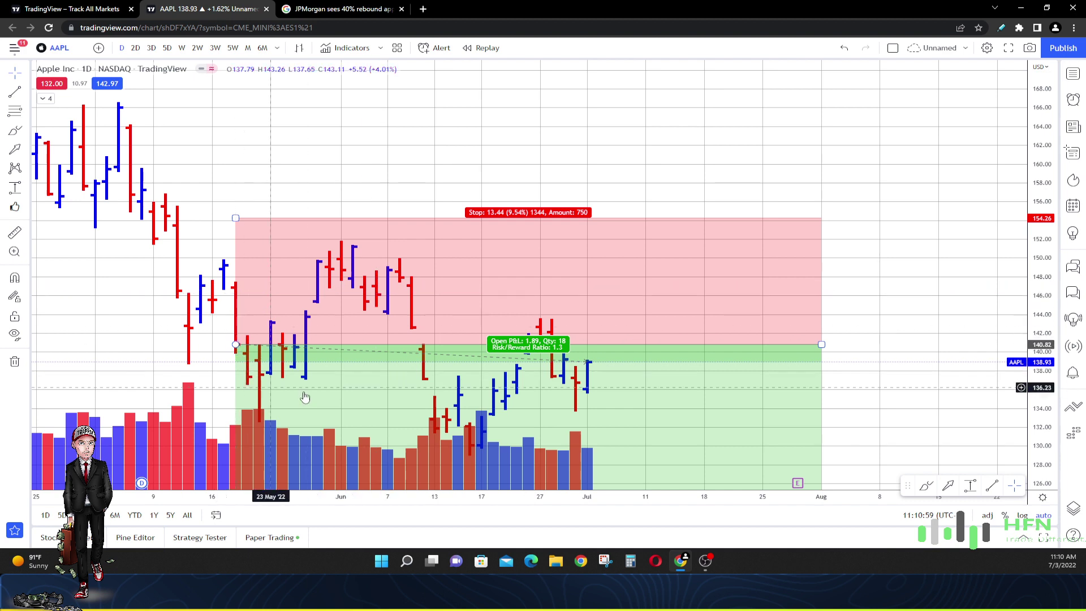
click(948, 486)
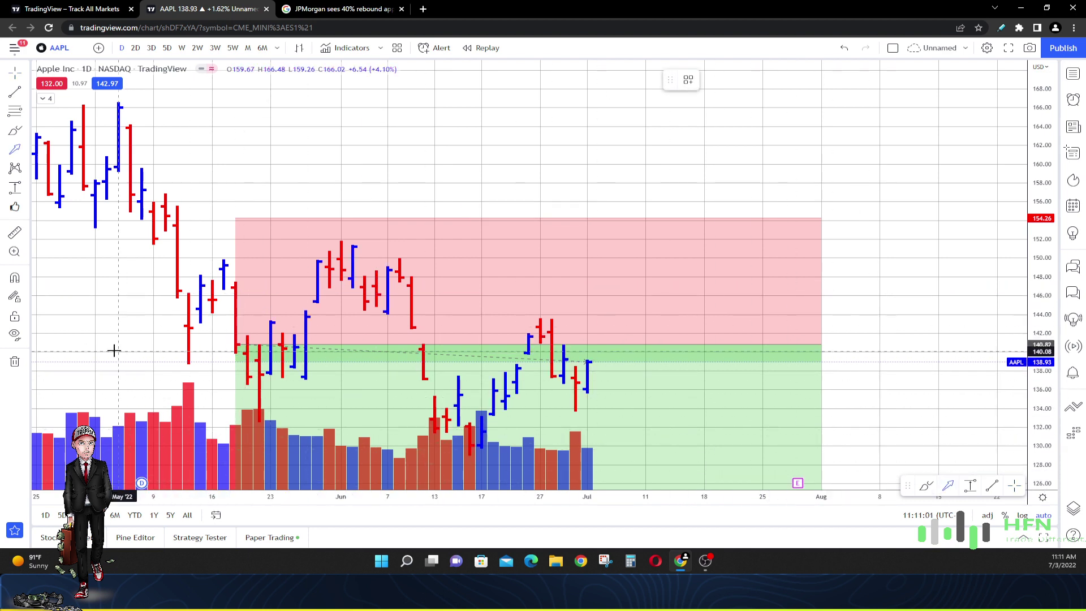
drag(106, 351, 224, 349)
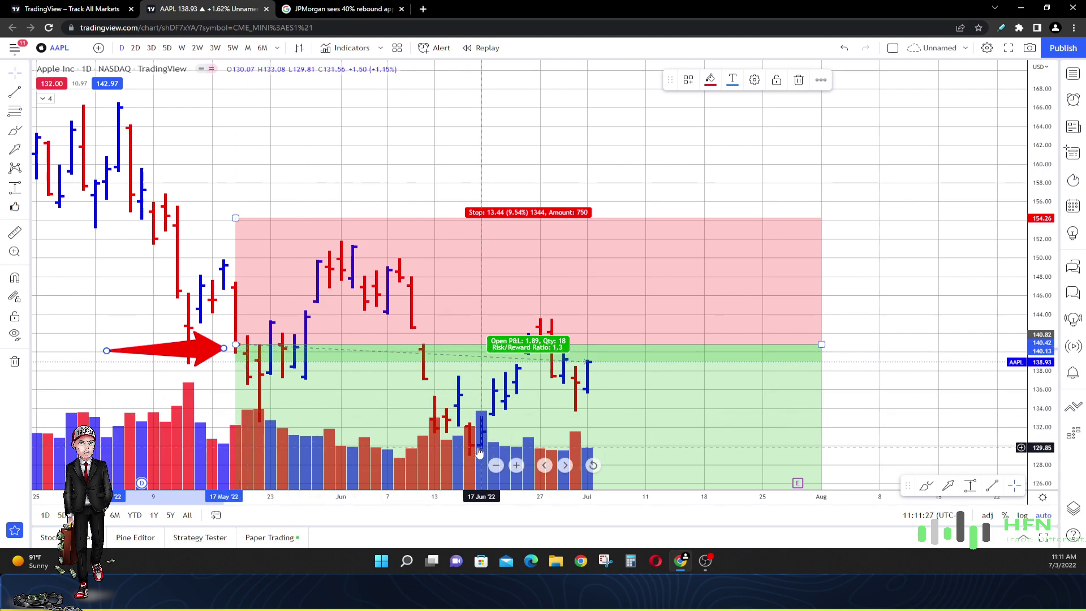
- Draw a red arrow up to the short position's target at about 122.09, and delete the arrow marking its entry
scroll(482, 453, down, 10)
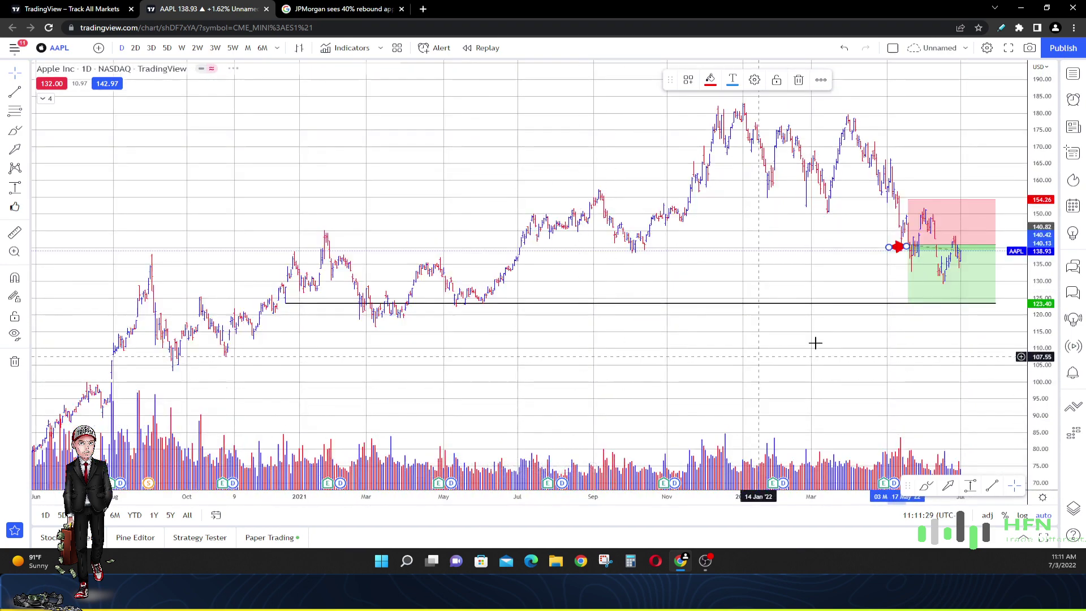
click(949, 487)
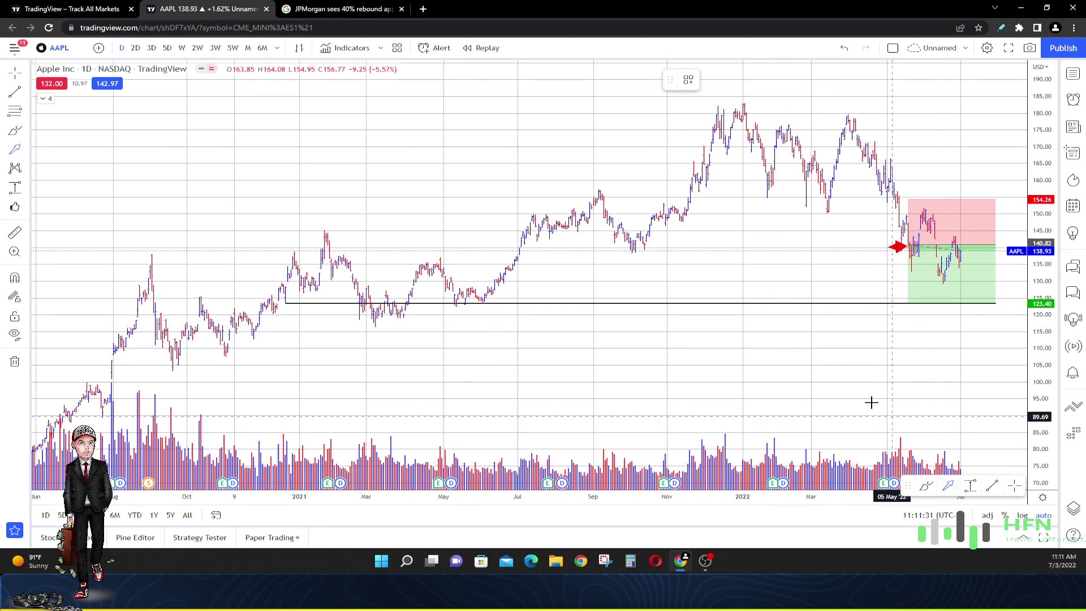
mouse_move(822, 360)
mouse_down()
mouse_move(887, 308)
mouse_move(903, 308)
mouse_up()
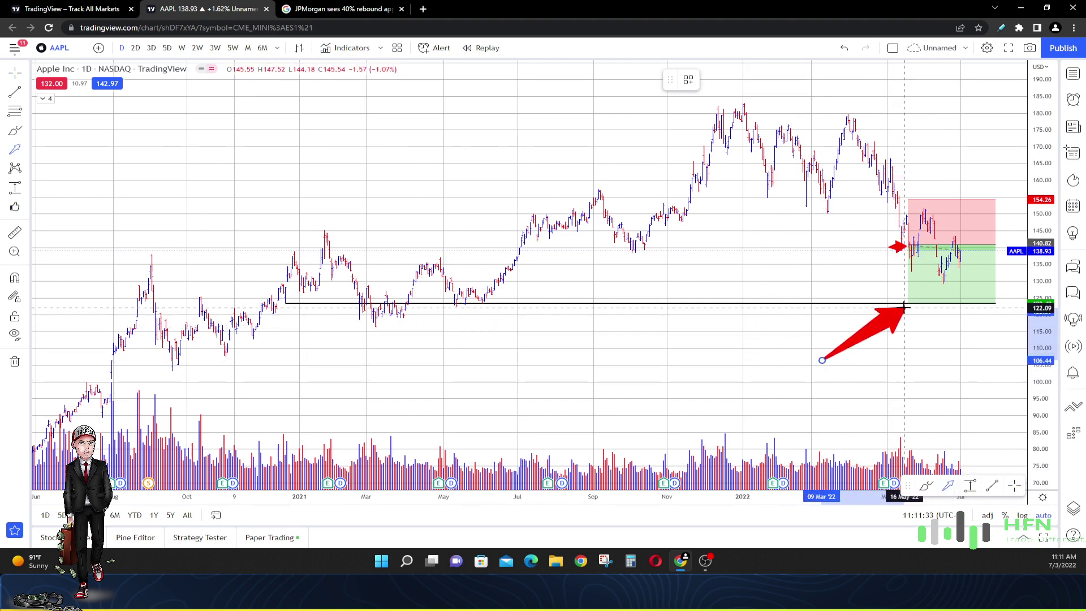
click(909, 303)
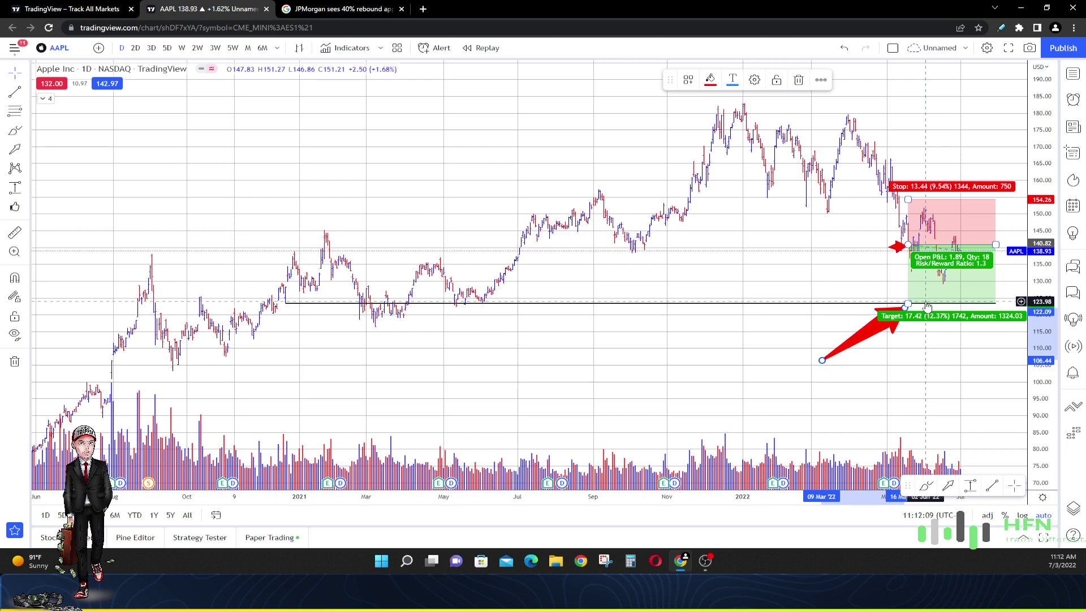
click(900, 250)
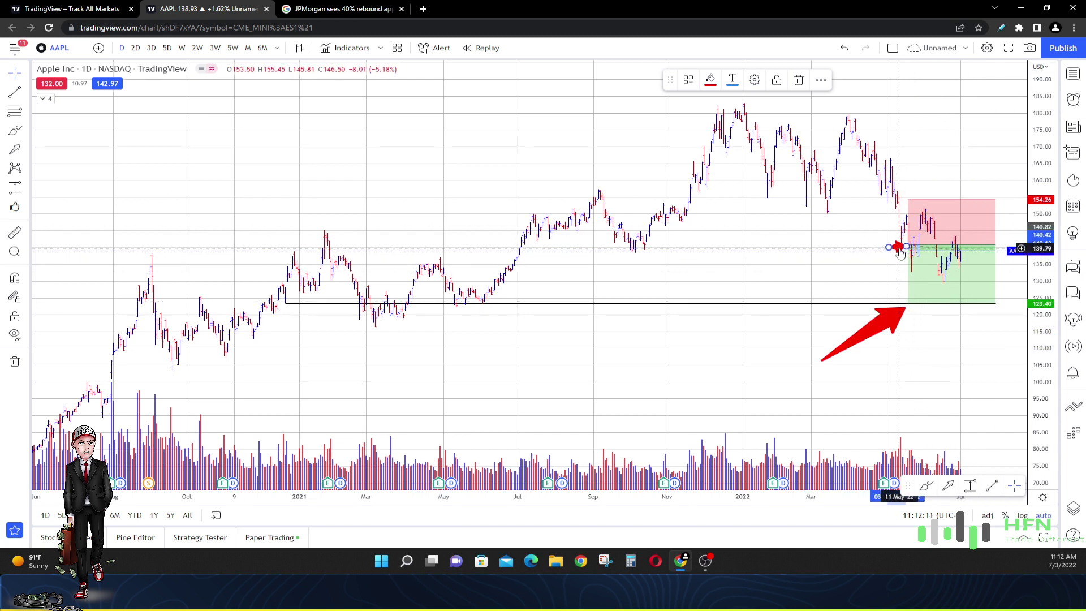
click(798, 80)
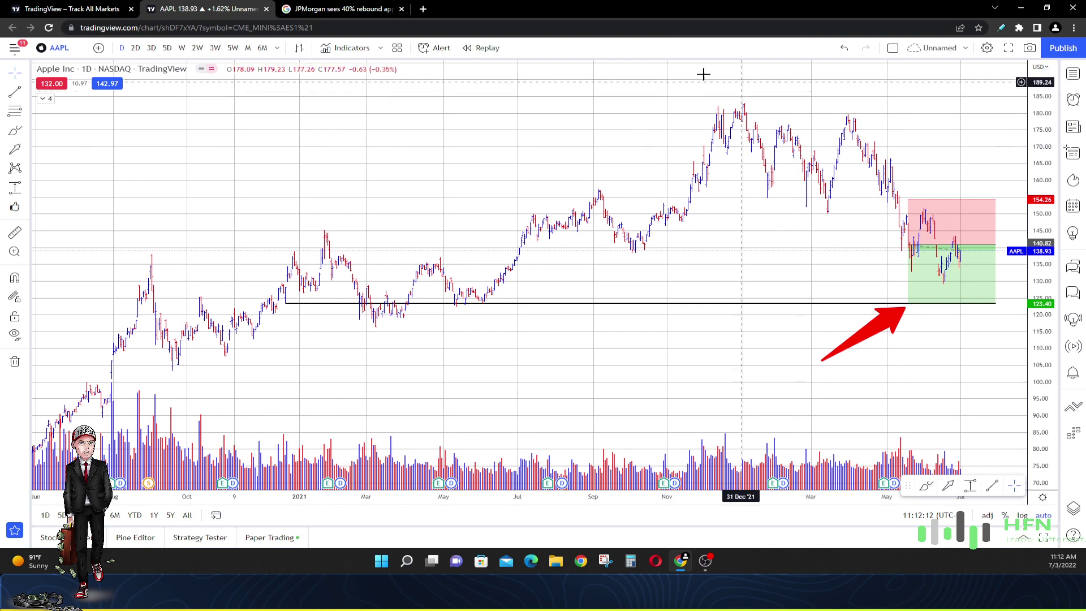
- Read the Google result about JPMorgan's 40% Apple rebound forecast, and return to the AAPL chart
click(357, 14)
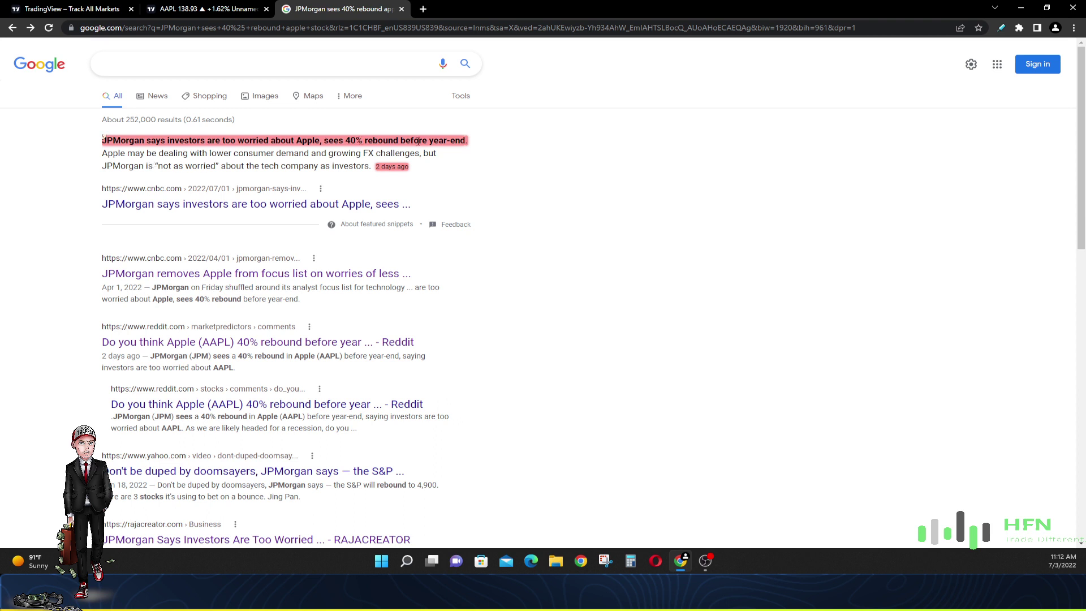
mouse_move(402, 164)
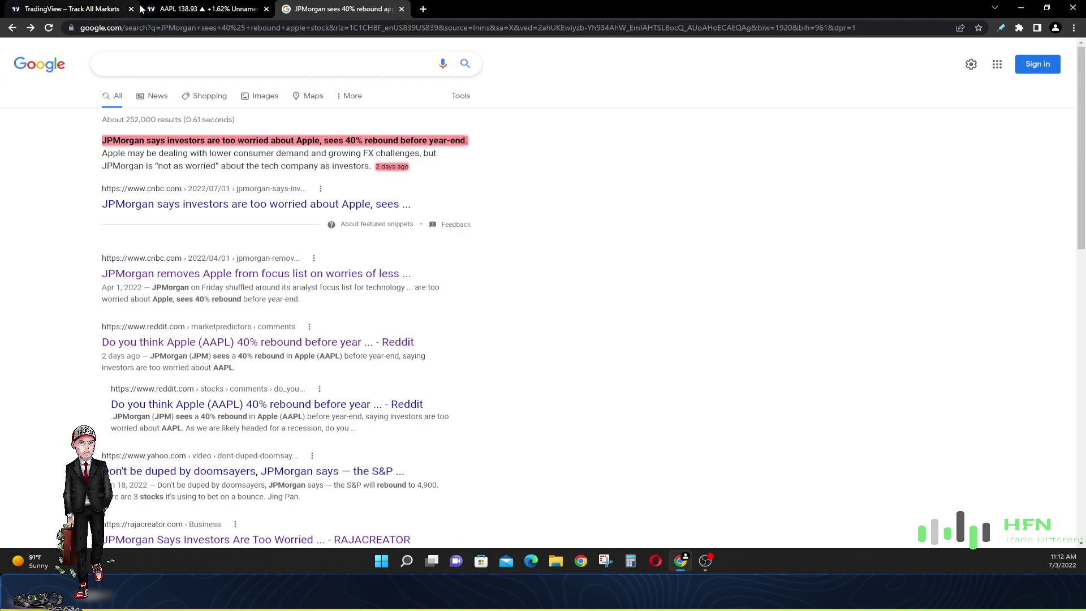
click(186, 9)
- Draw a price range projecting a rise of about 40% from the 1 July 2022 close, at about 138.91
click(953, 375)
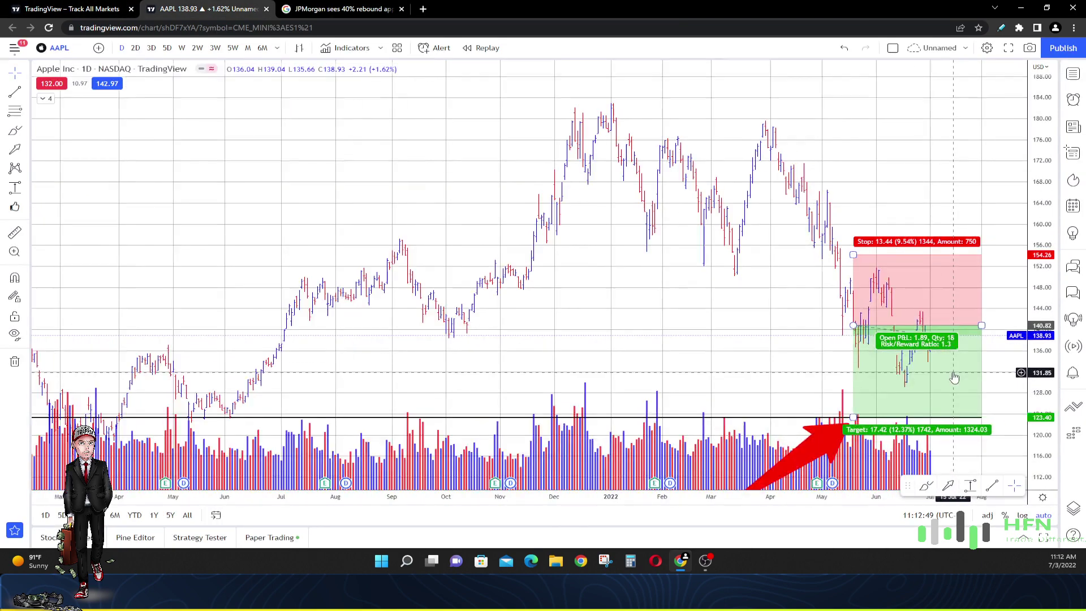
scroll(964, 245, up, 5)
click(898, 429)
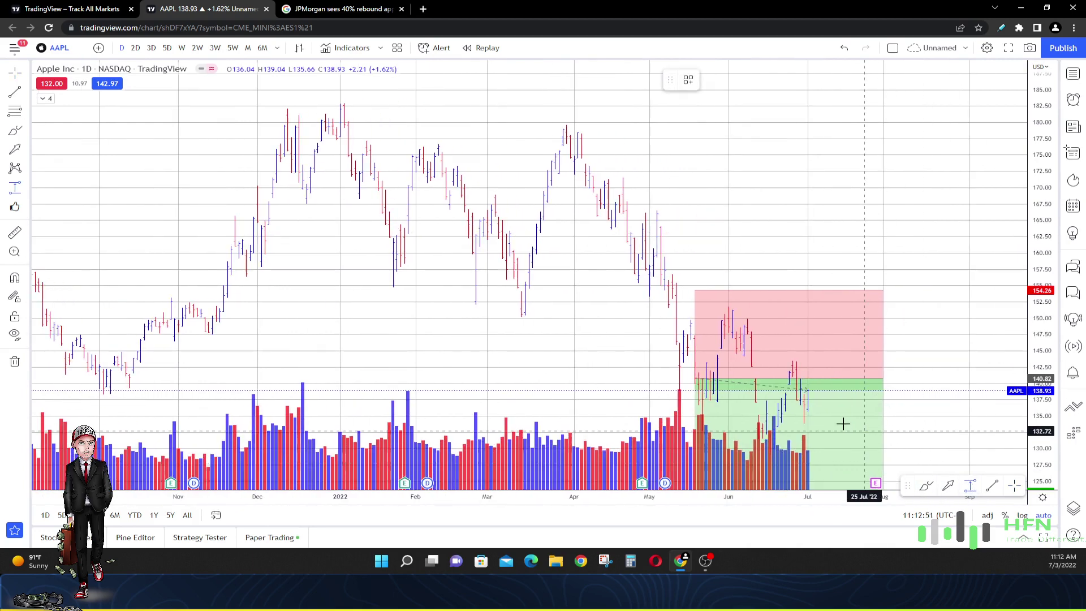
shift+click(807, 390)
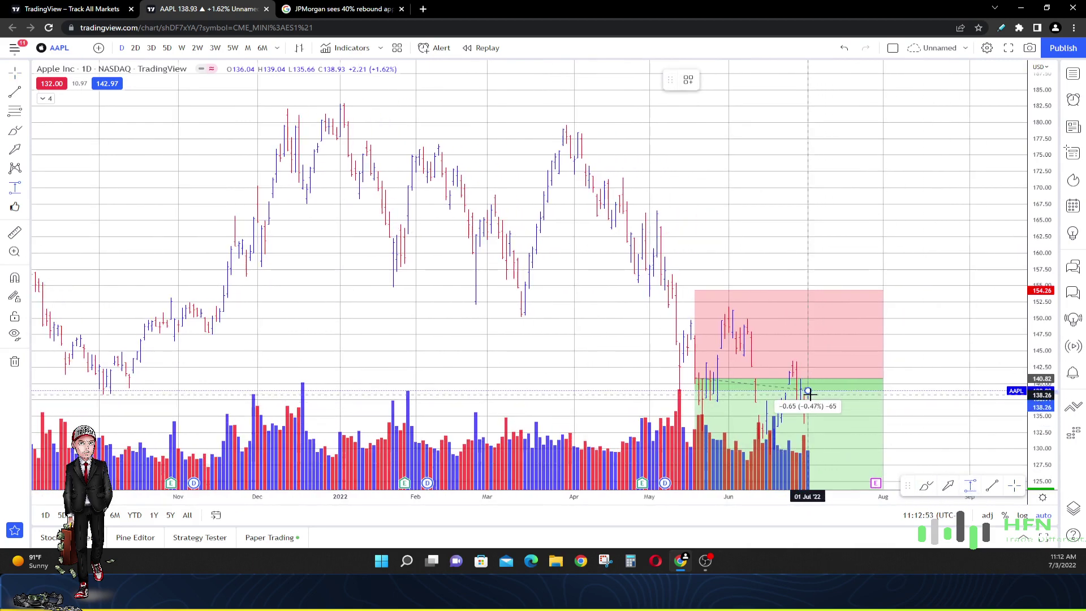
click(993, 72)
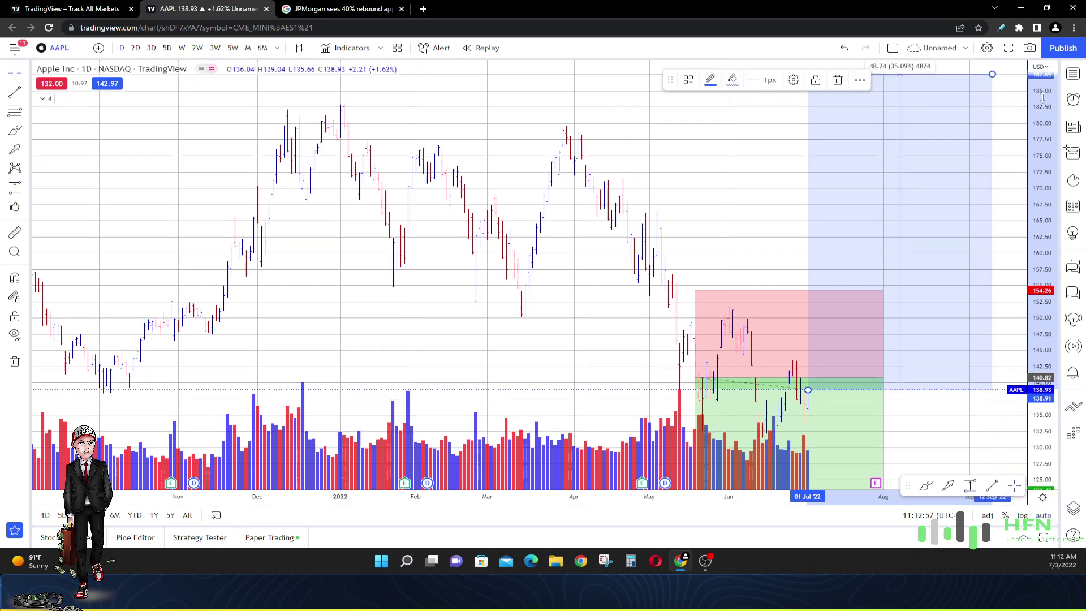
drag(992, 109, 1004, 72)
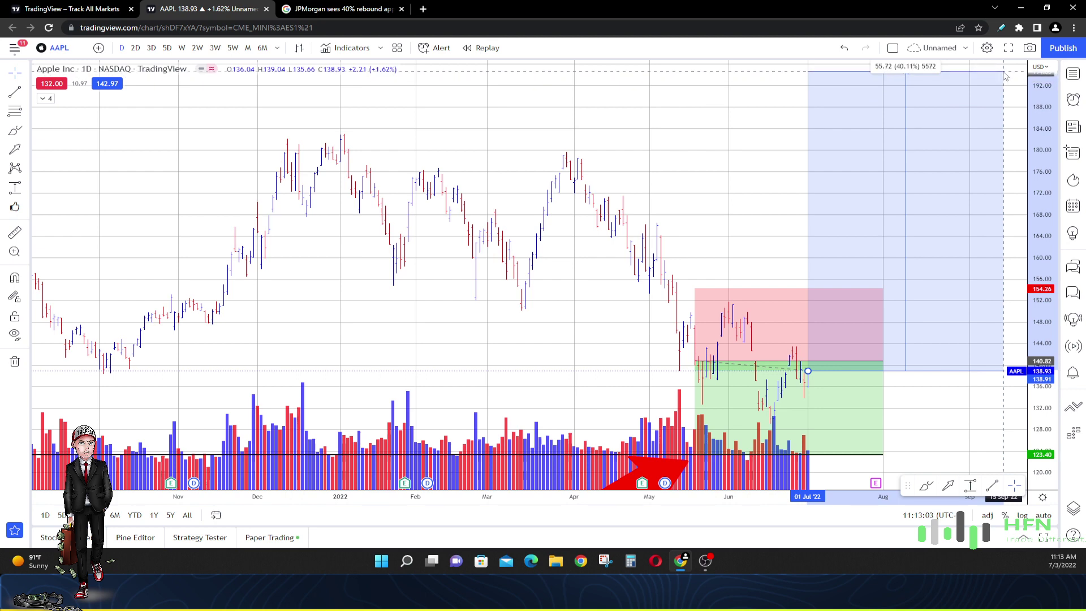
drag(1029, 119, 1030, 136)
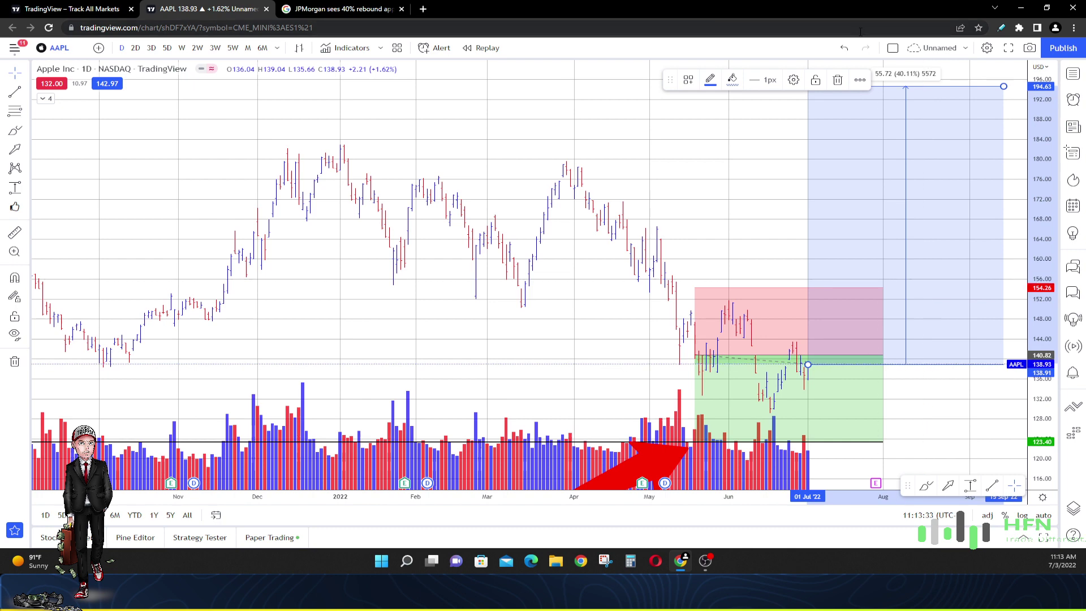
- Delete the price range projection and the red arrow pointing to the short position's target
click(838, 81)
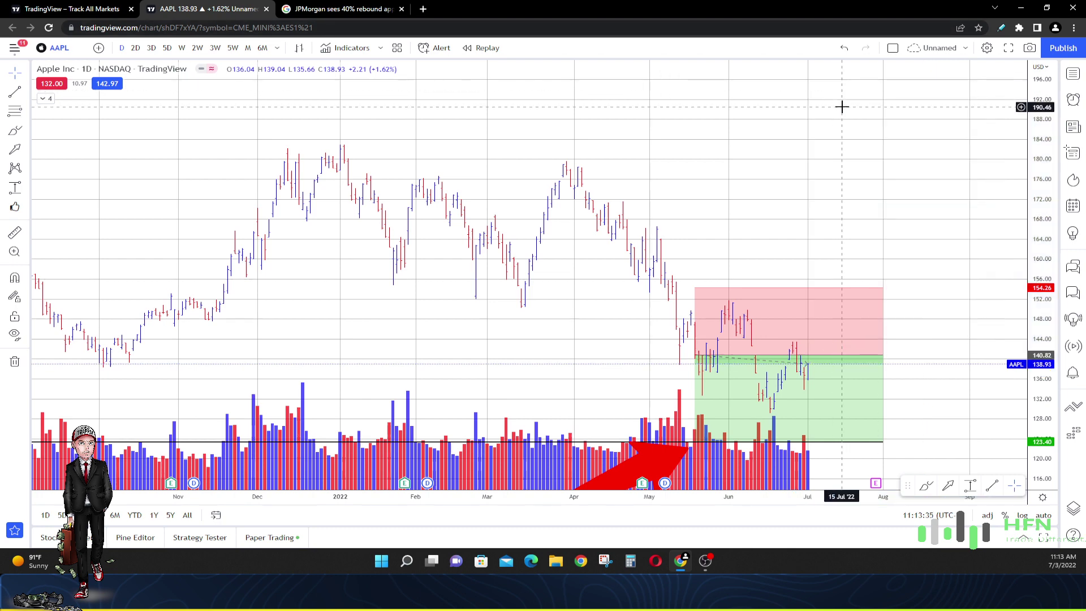
scroll(841, 107, down, 5)
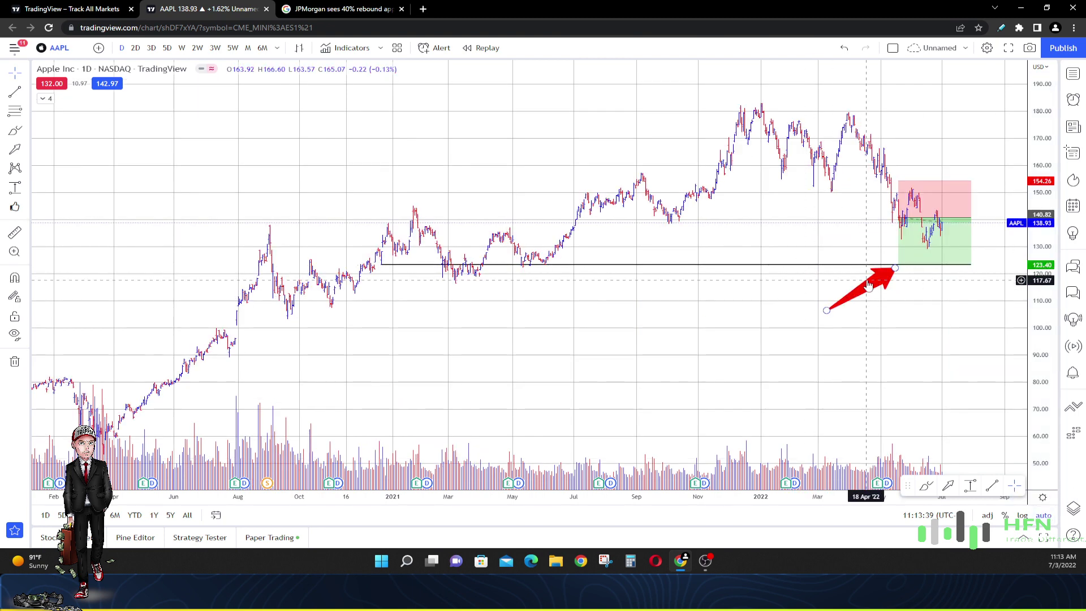
click(870, 288)
click(798, 80)
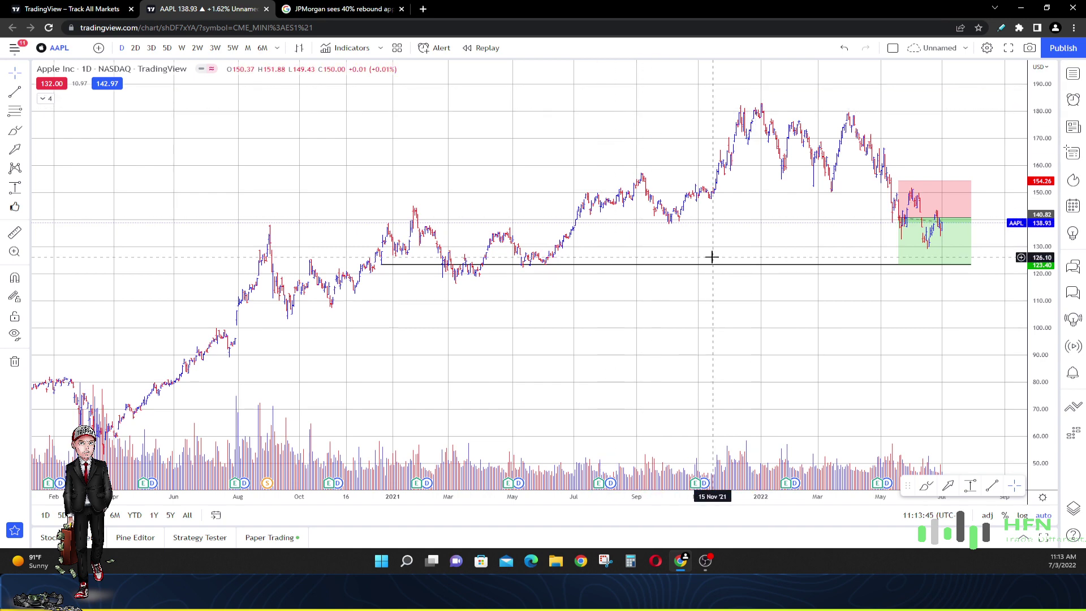
- Switch the Apple chart to the 6-month interval
mouse_move(921, 264)
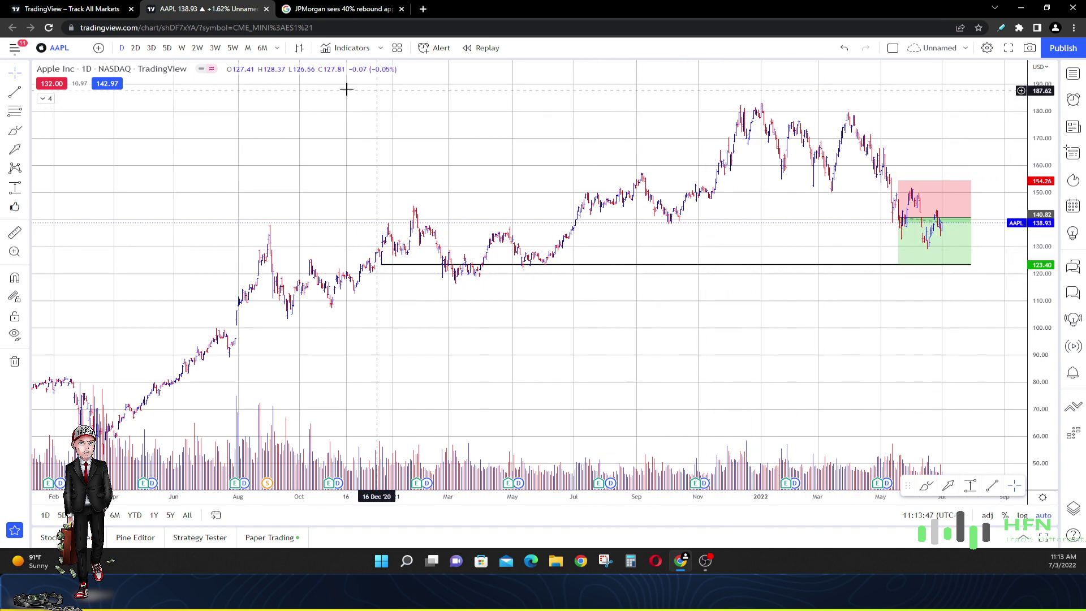
click(263, 48)
scroll(761, 388, up, 10)
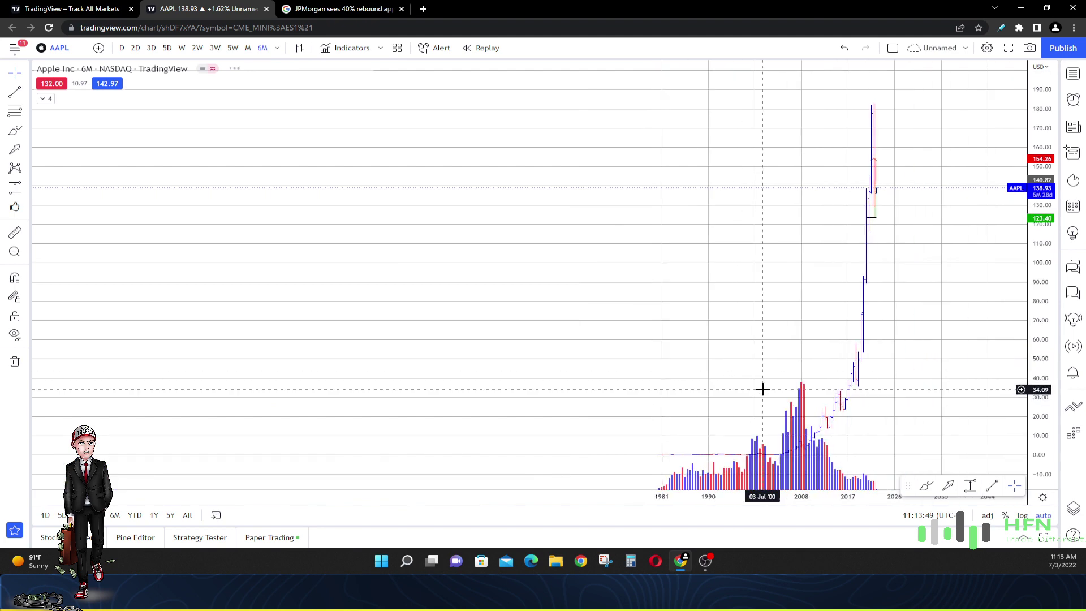
drag(761, 390, 882, 375)
scroll(883, 378, down, 2)
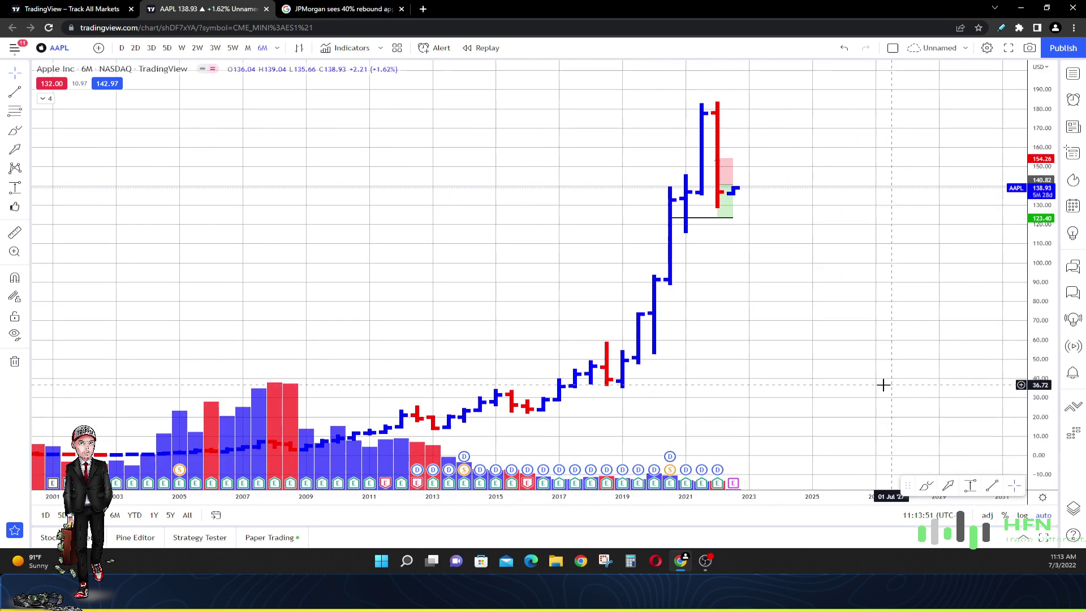
scroll(876, 375, up, 5)
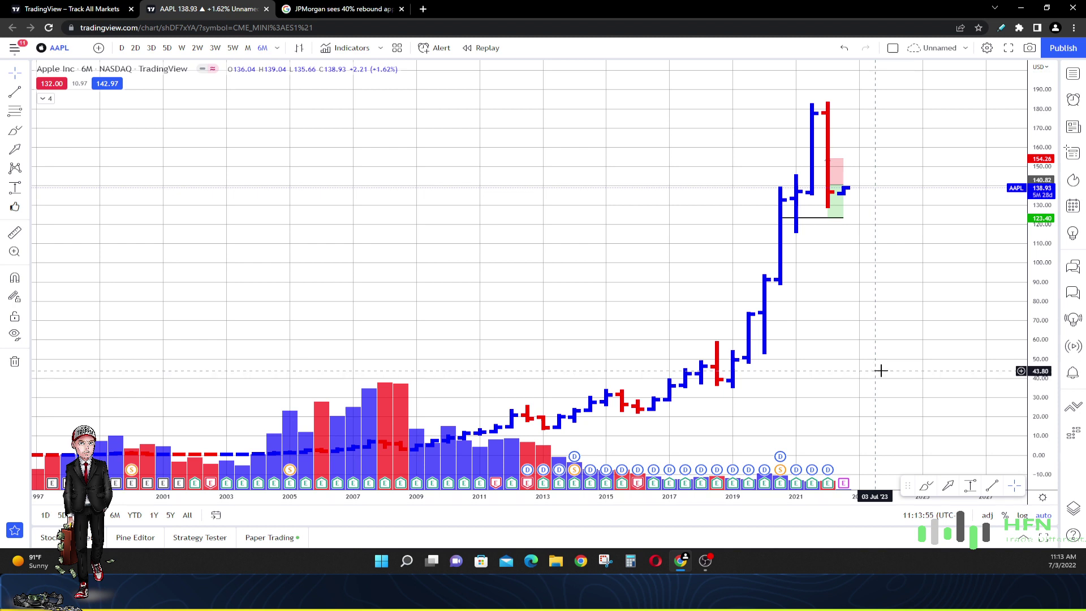
- Draw an upward red arrow under the January 2022 bar at the 123.40 line, and move it down clear of the line
click(949, 487)
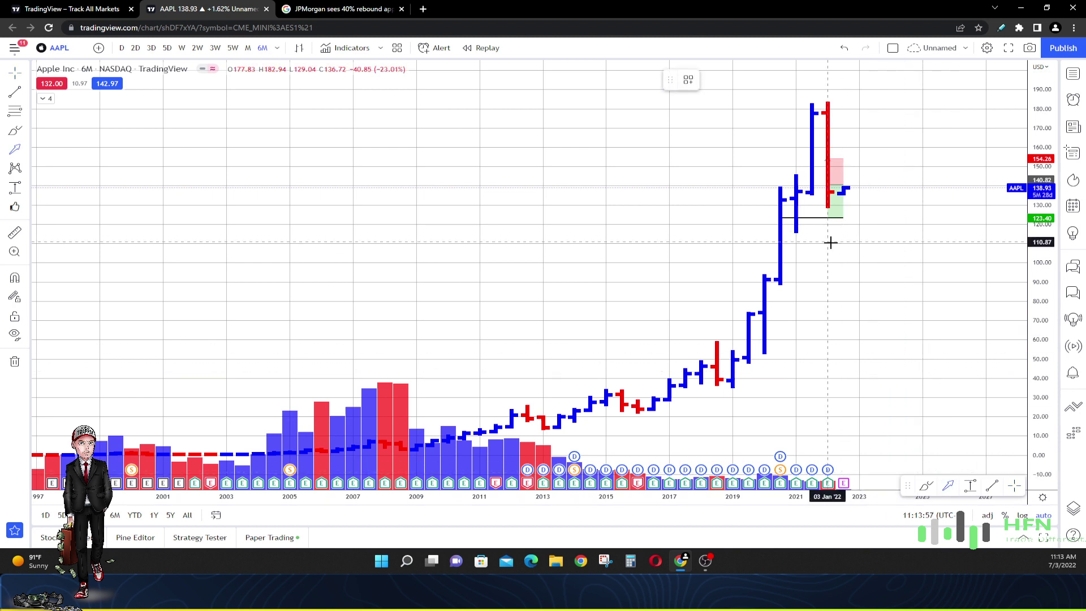
drag(827, 269, 828, 219)
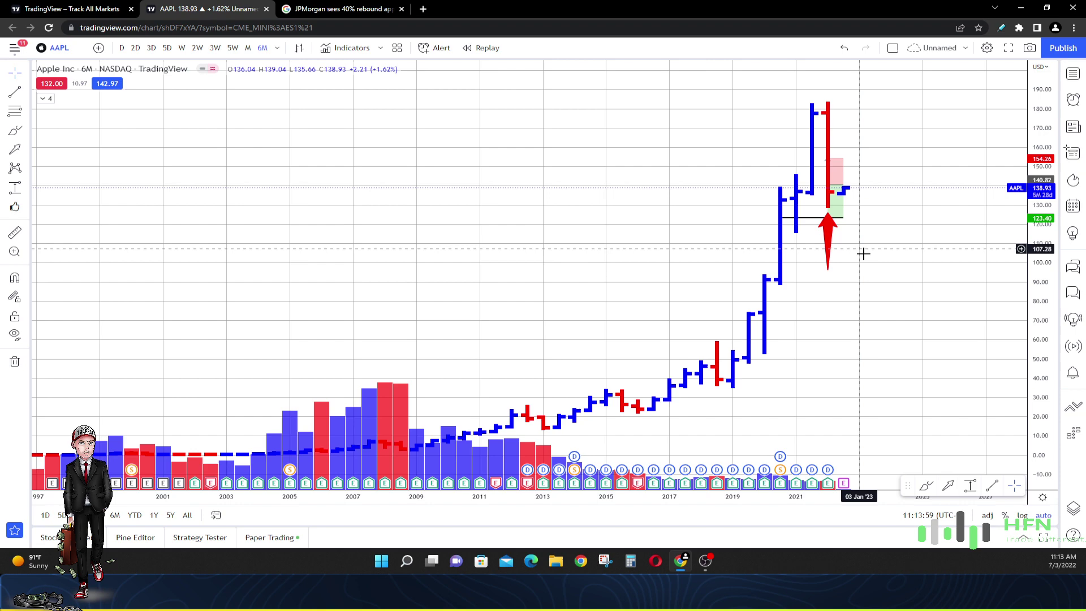
scroll(860, 252, up, 2)
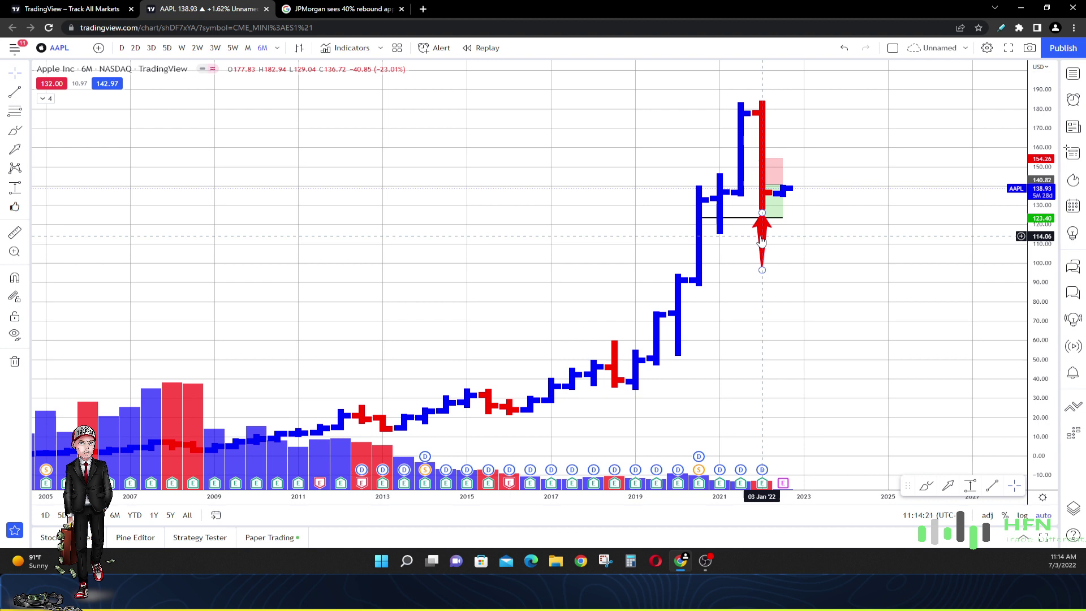
mouse_move(762, 241)
mouse_down()
mouse_move(742, 235)
mouse_move(763, 243)
mouse_up()
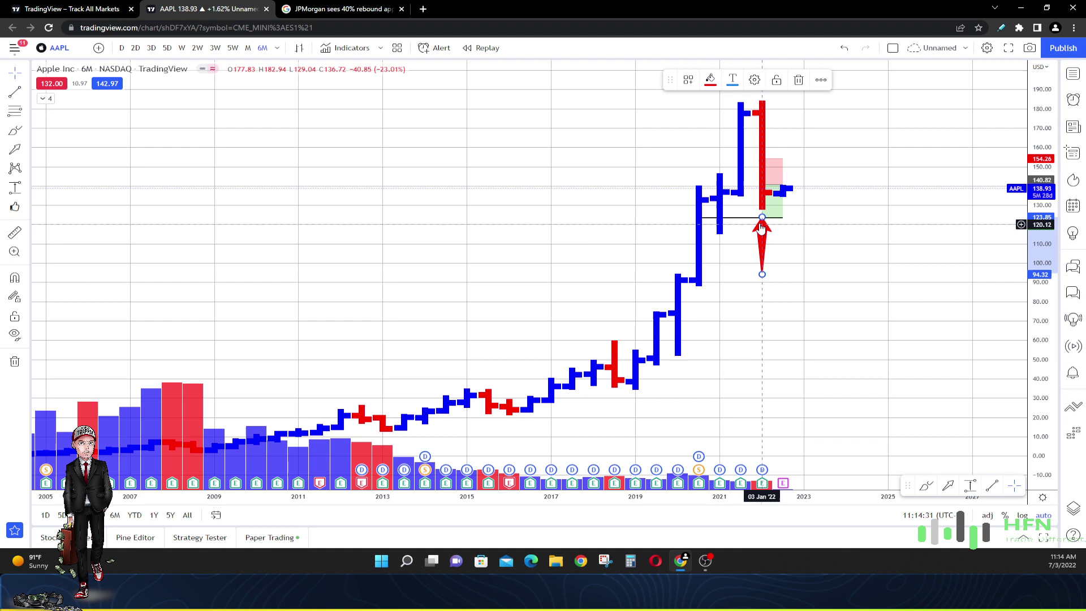
drag(761, 228, 762, 249)
- Circle the 2020 to 2022 bars at about 130 to 145 with the Brush, and delete the outline
click(930, 486)
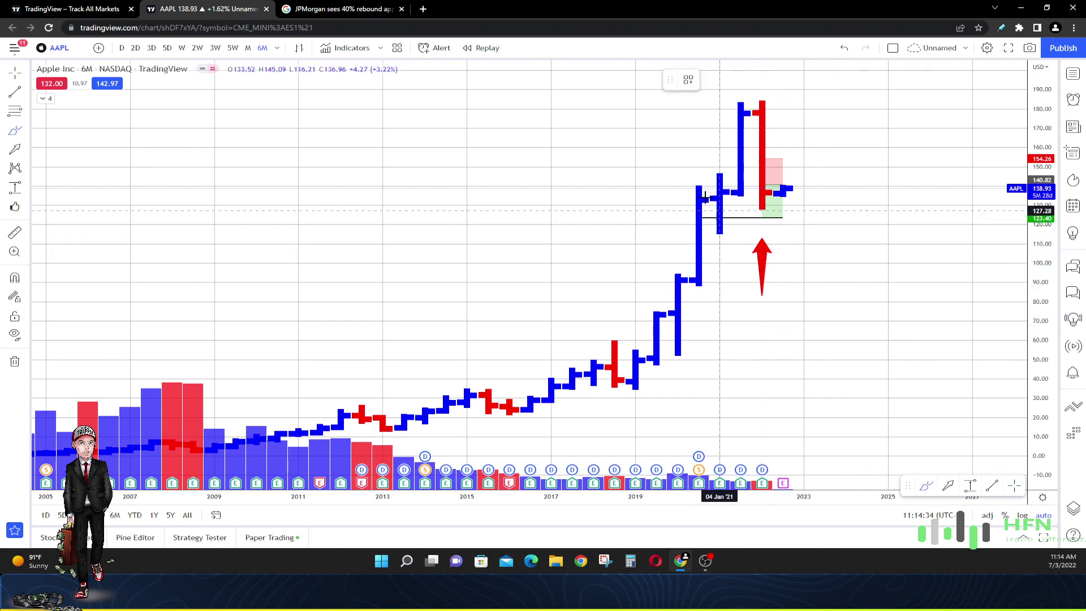
mouse_move(679, 181)
mouse_down()
mouse_move(815, 189)
mouse_move(761, 207)
mouse_move(699, 205)
mouse_move(677, 199)
mouse_move(678, 182)
mouse_up()
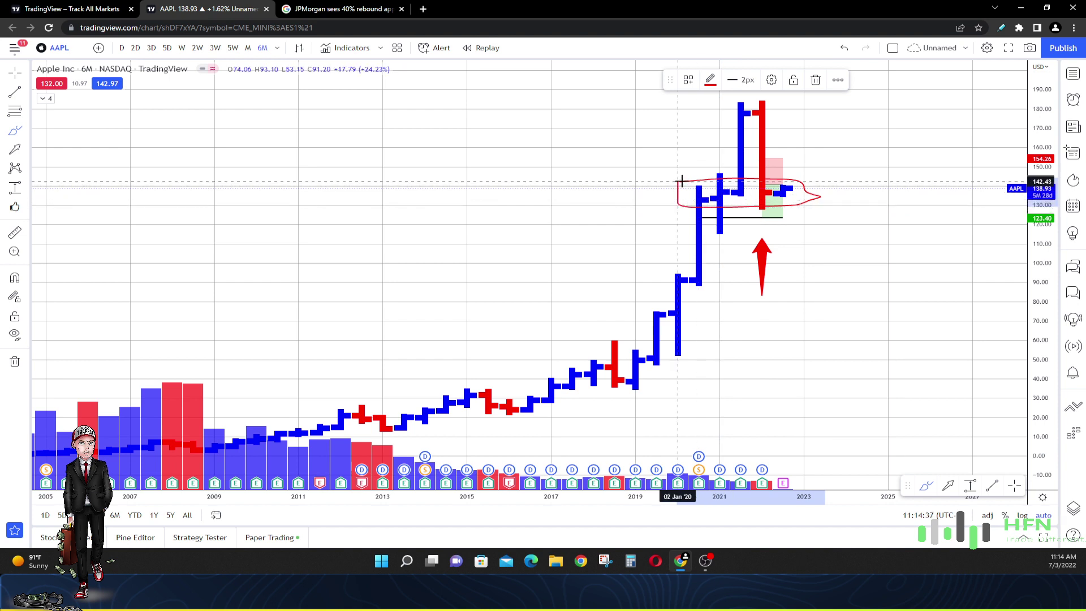
click(815, 80)
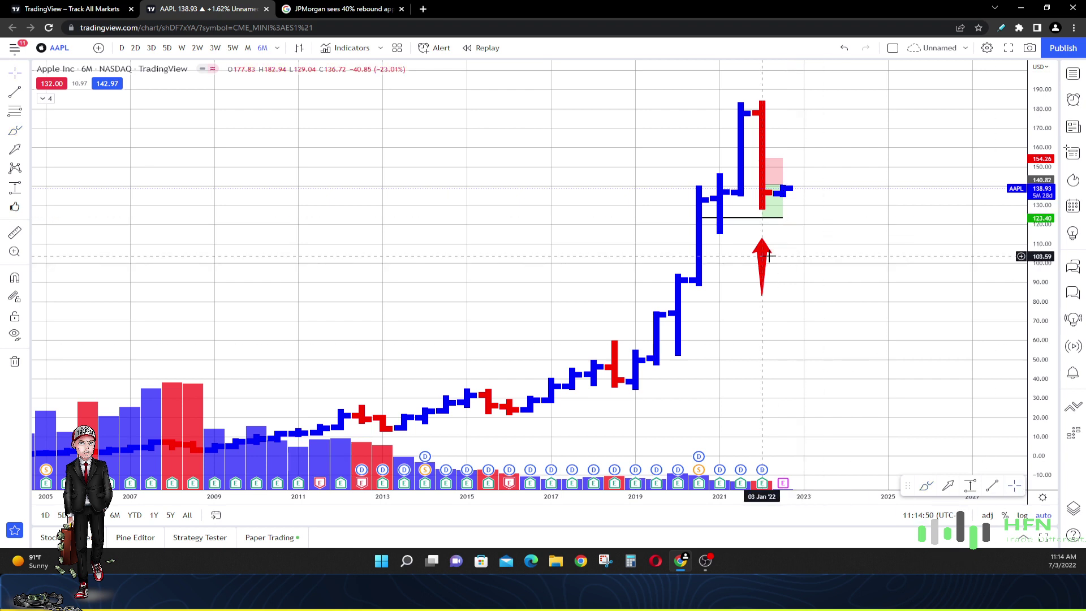
- Delete the red arrow below the 123.40 line and switch the Apple chart to the 3-month interval
click(762, 253)
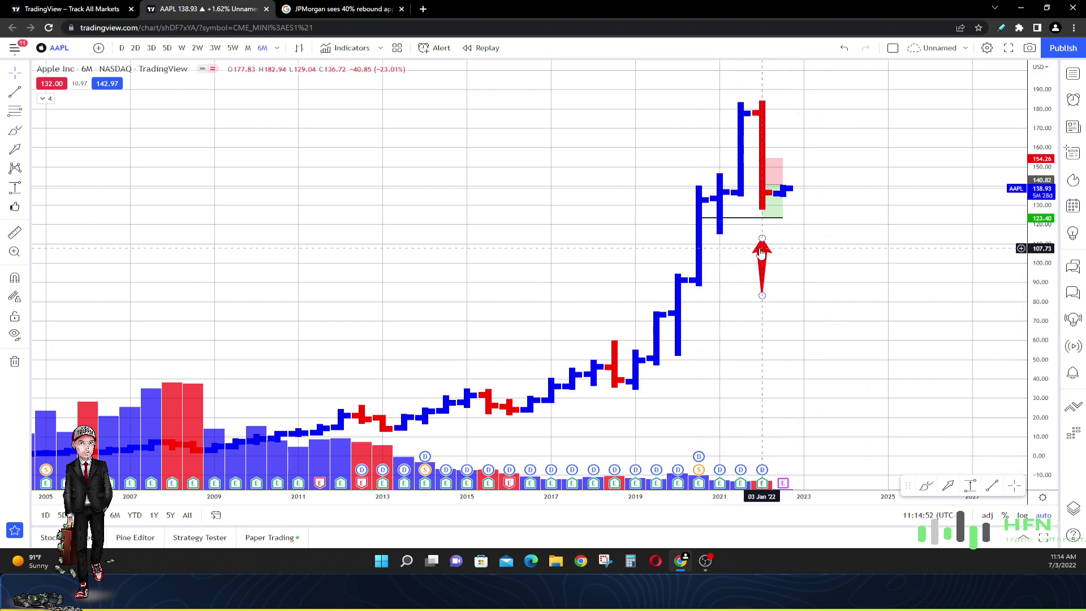
click(793, 83)
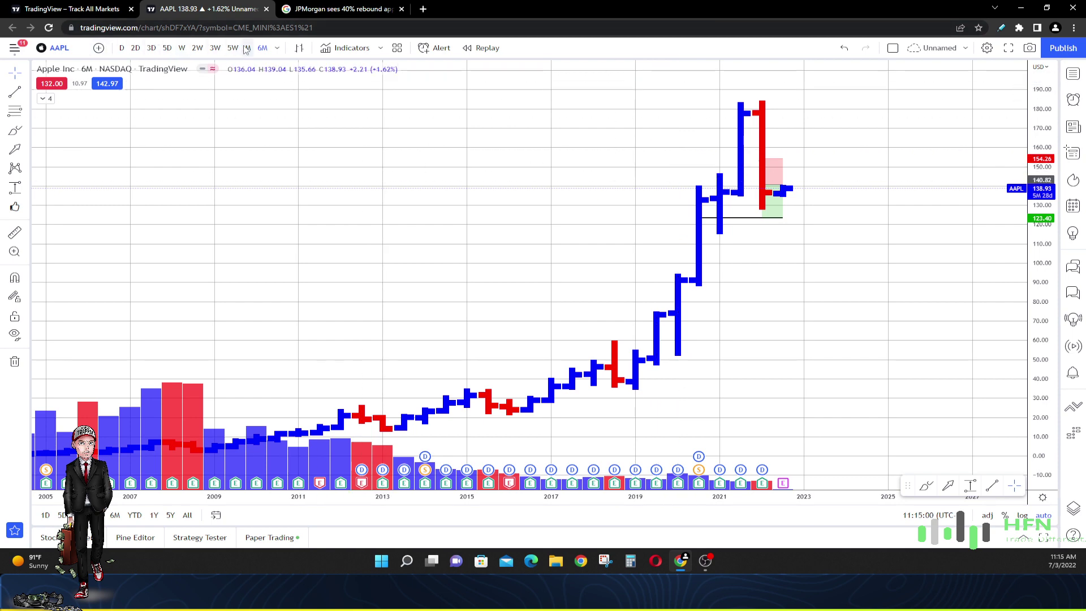
click(277, 48)
scroll(325, 389, down, 5)
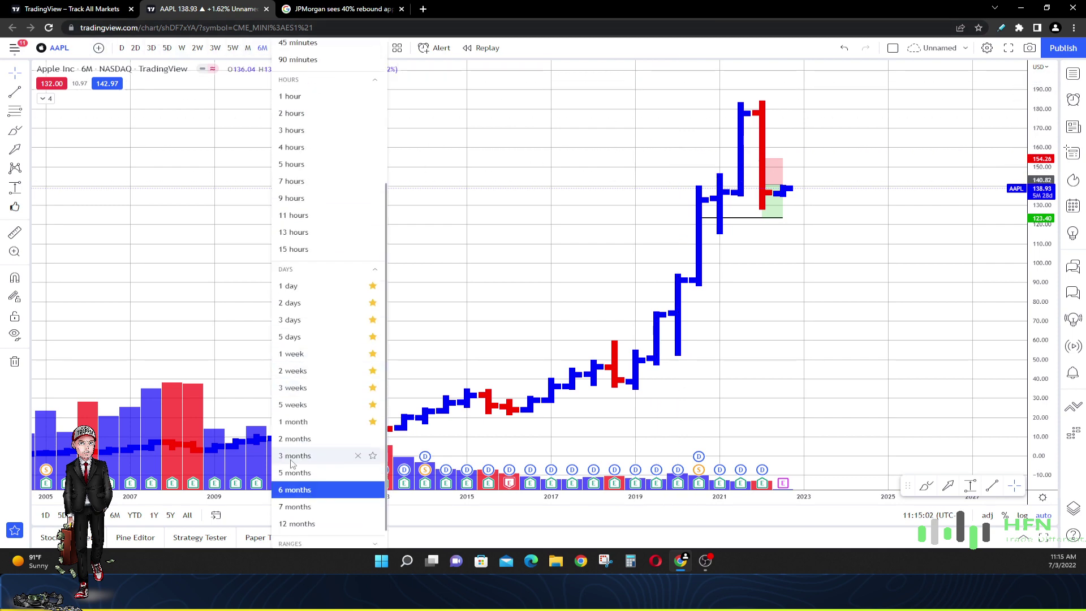
click(292, 453)
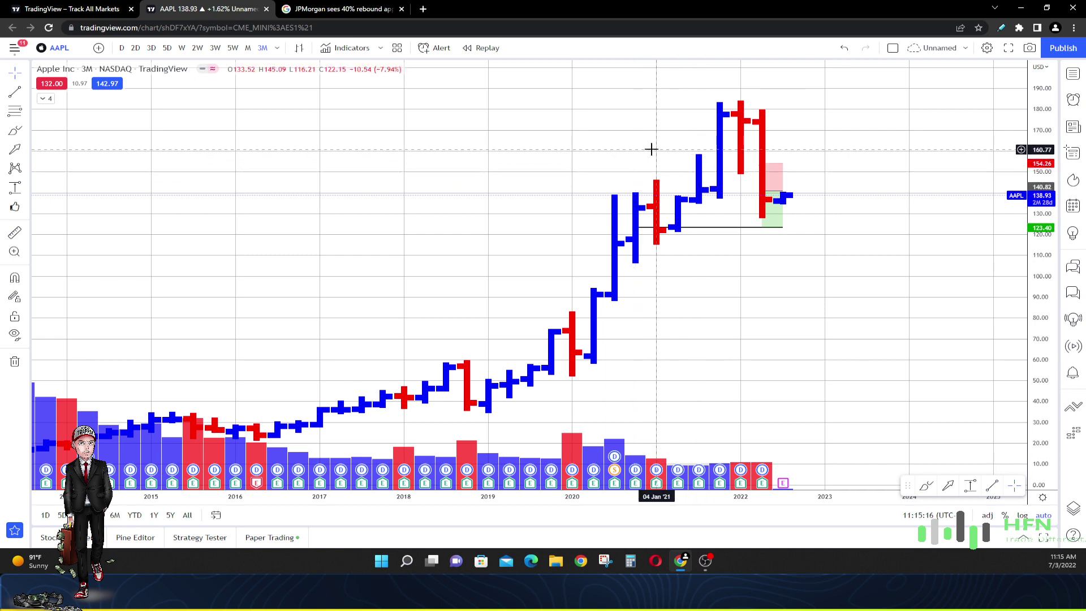
- Draw an upward red arrow from about 90.5 to 121 beneath the April 2022 bar, and delete it
click(948, 488)
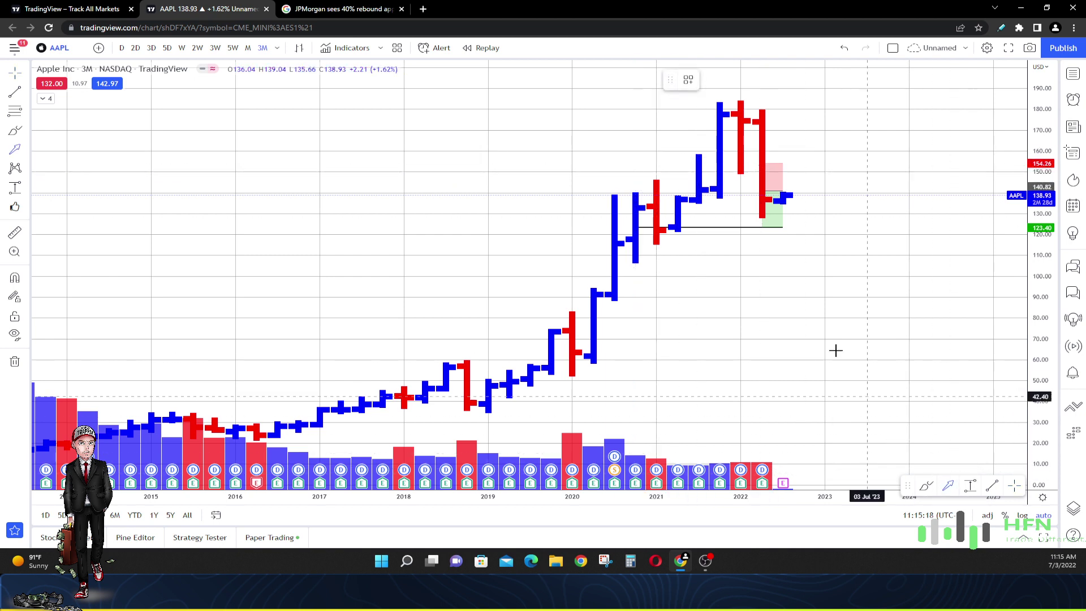
drag(762, 296, 762, 232)
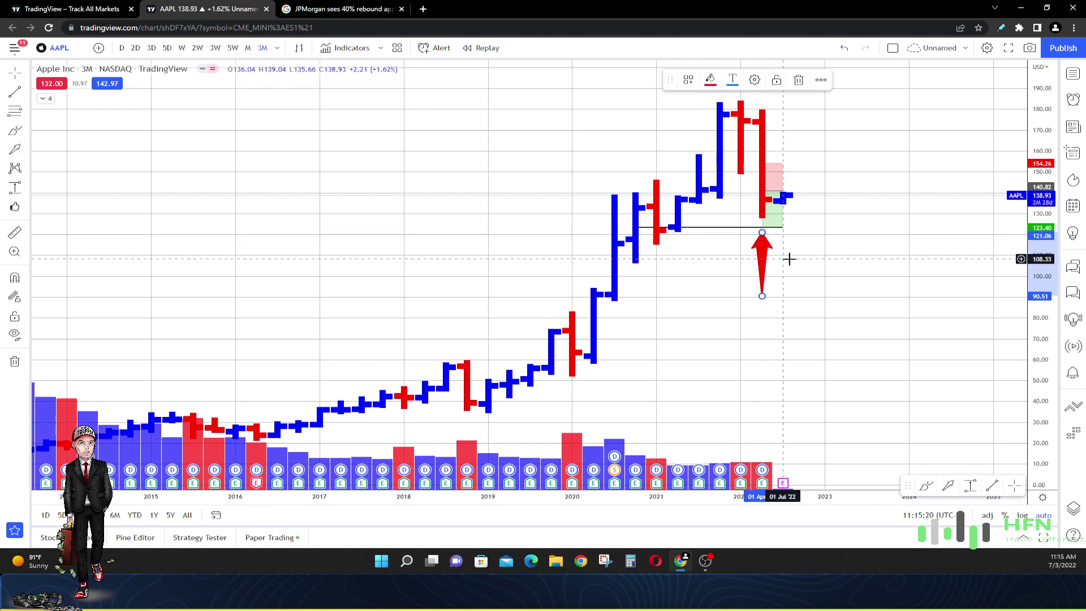
click(788, 254)
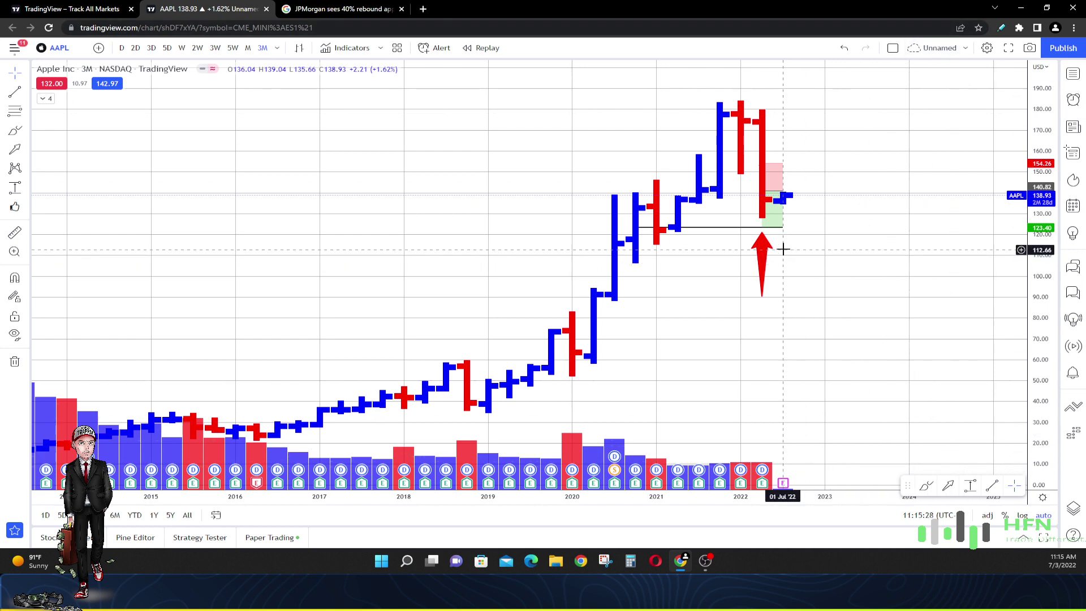
click(764, 255)
click(802, 79)
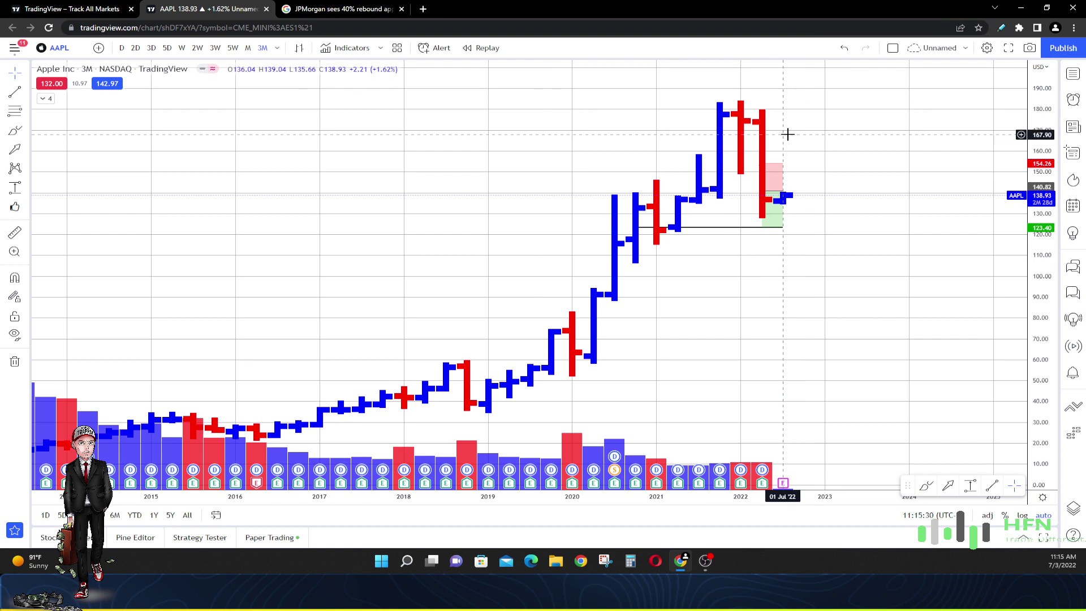
- Draw a rising trend line from the October 2020 low at about 105 to January 2023 at about 170
scroll(788, 134, down, 1)
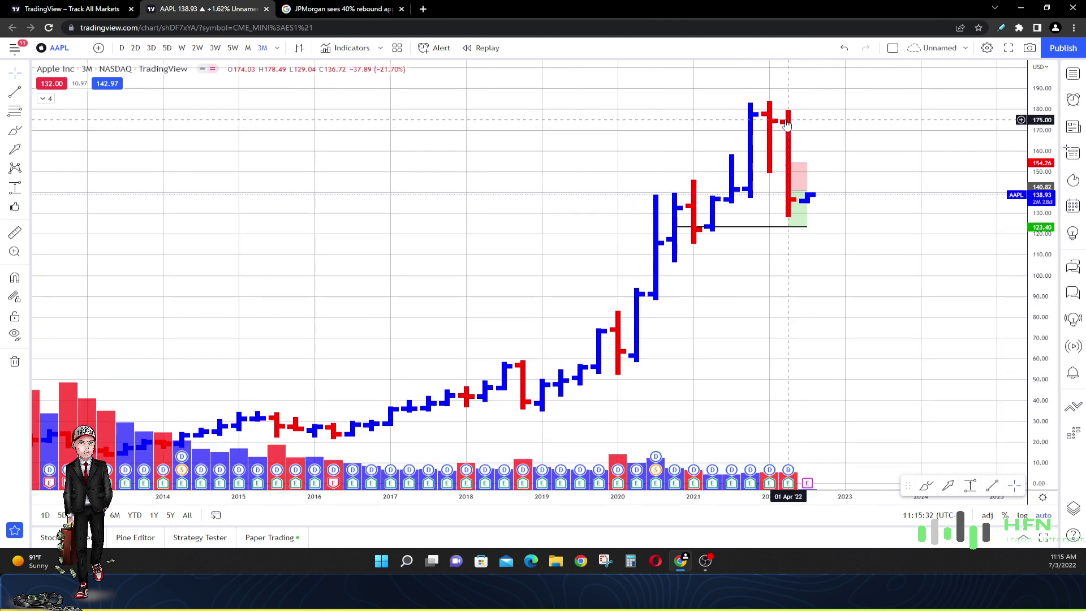
click(992, 486)
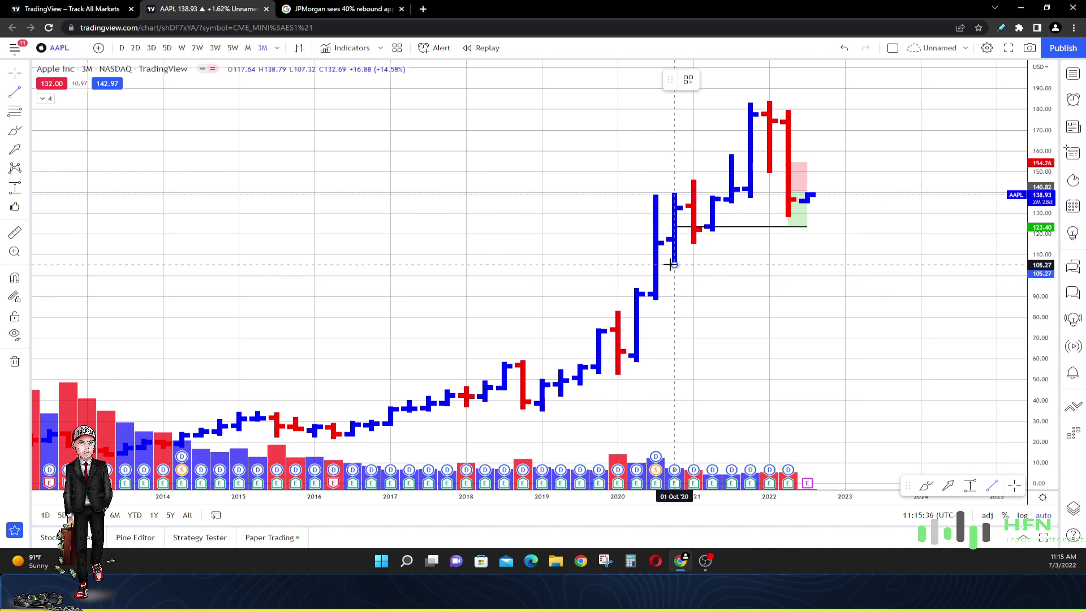
drag(671, 264, 844, 129)
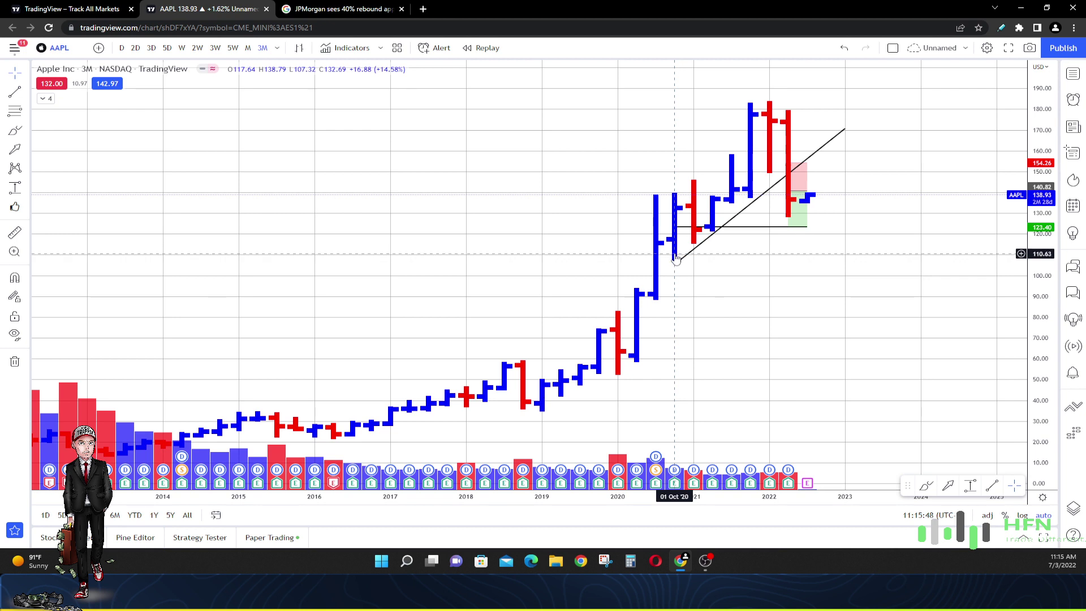
- Mark the April 2022 bar with an upward red arrow ending at the 123.40 line, and delete the arrow
click(948, 485)
drag(788, 276, 788, 226)
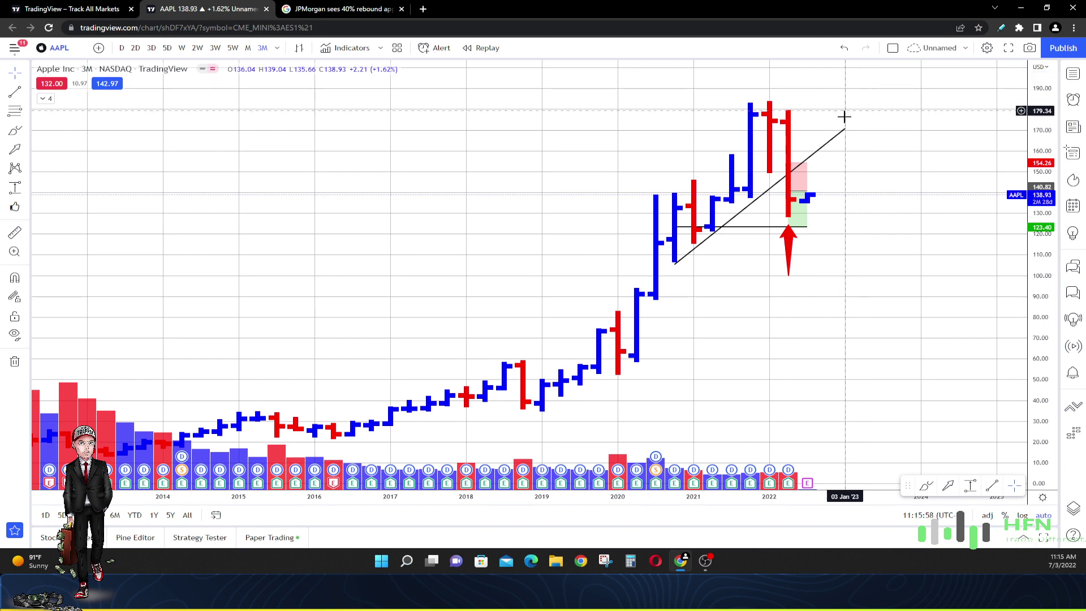
scroll(799, 232, up, 3)
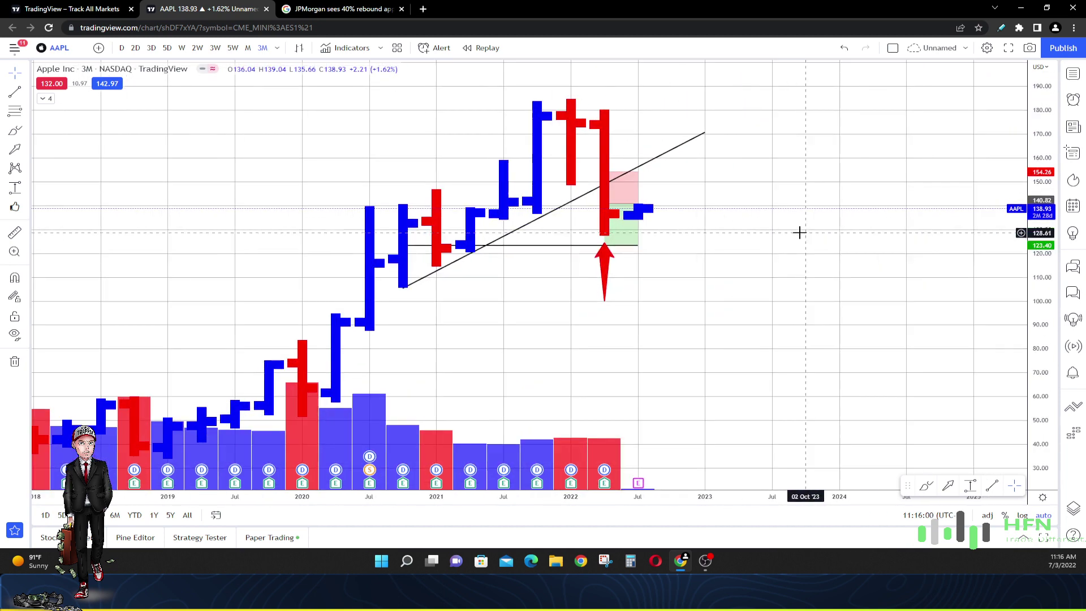
scroll(843, 332, up, 5)
scroll(813, 364, left, 3)
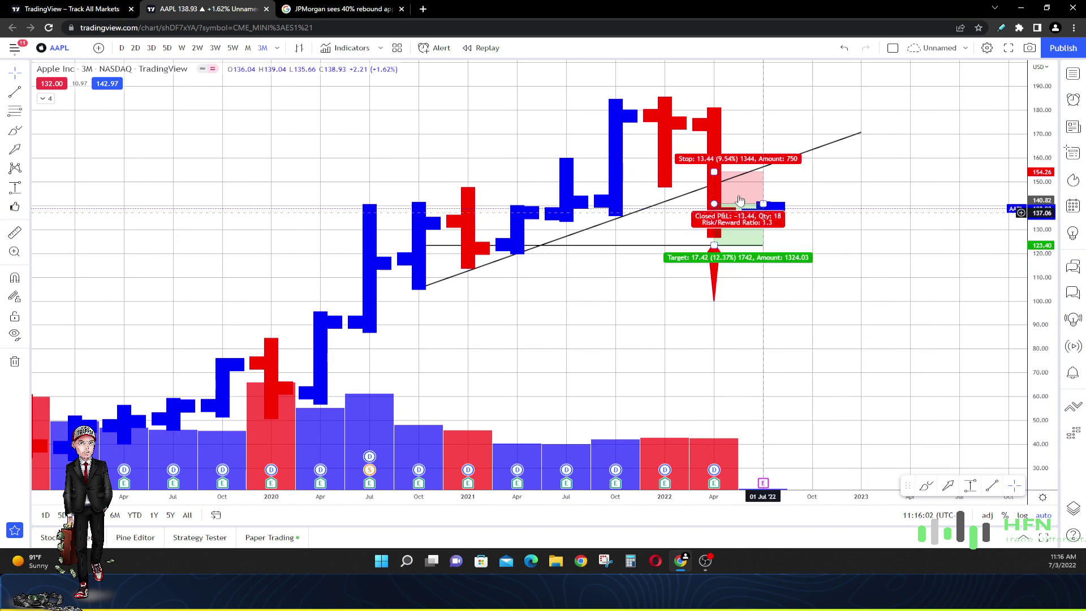
click(714, 269)
click(799, 80)
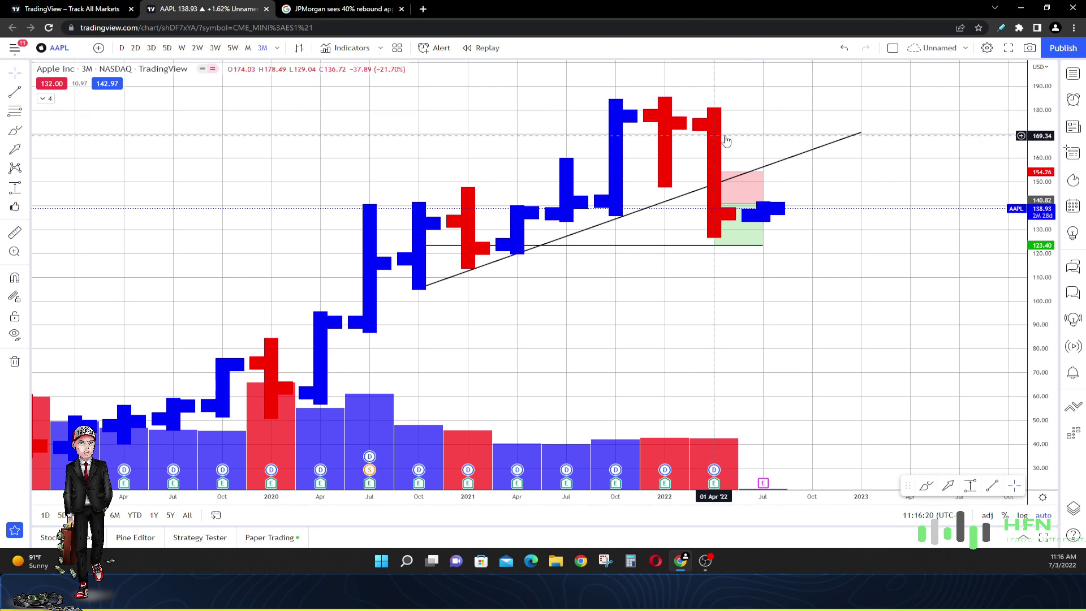
- Move the whole trend line down so it starts beneath the January 2019 bar at about 33
scroll(645, 238, down, 3)
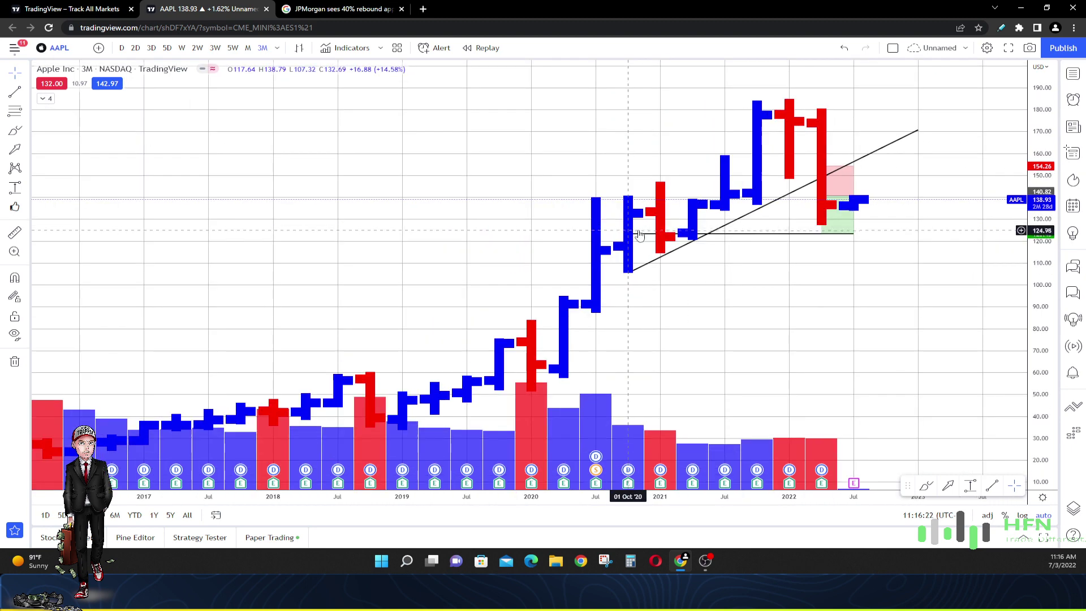
scroll(638, 225, down, 5)
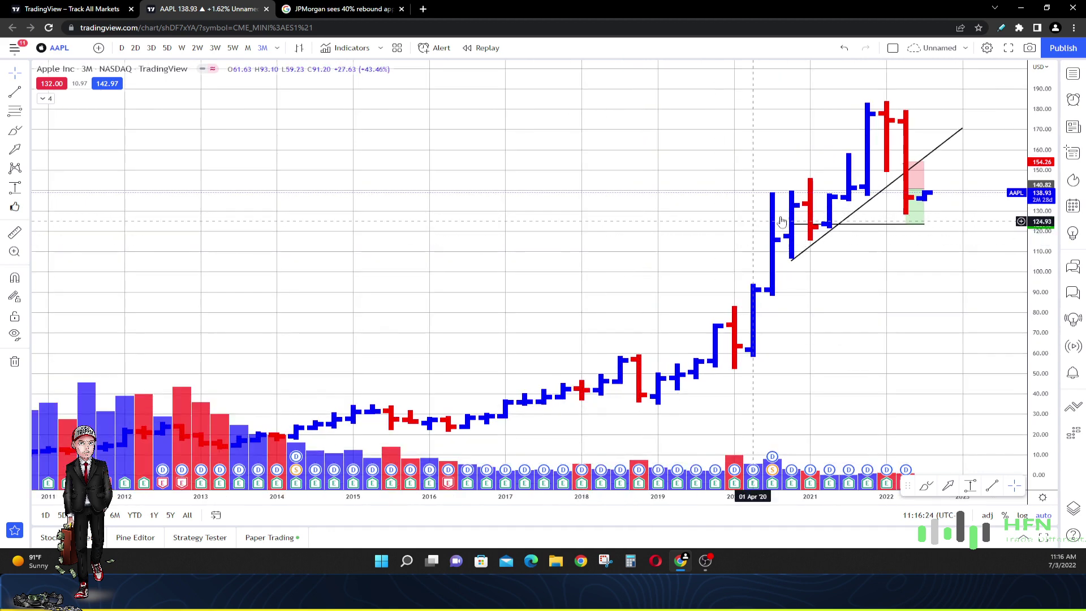
drag(851, 209, 721, 360)
scroll(849, 328, up, 5)
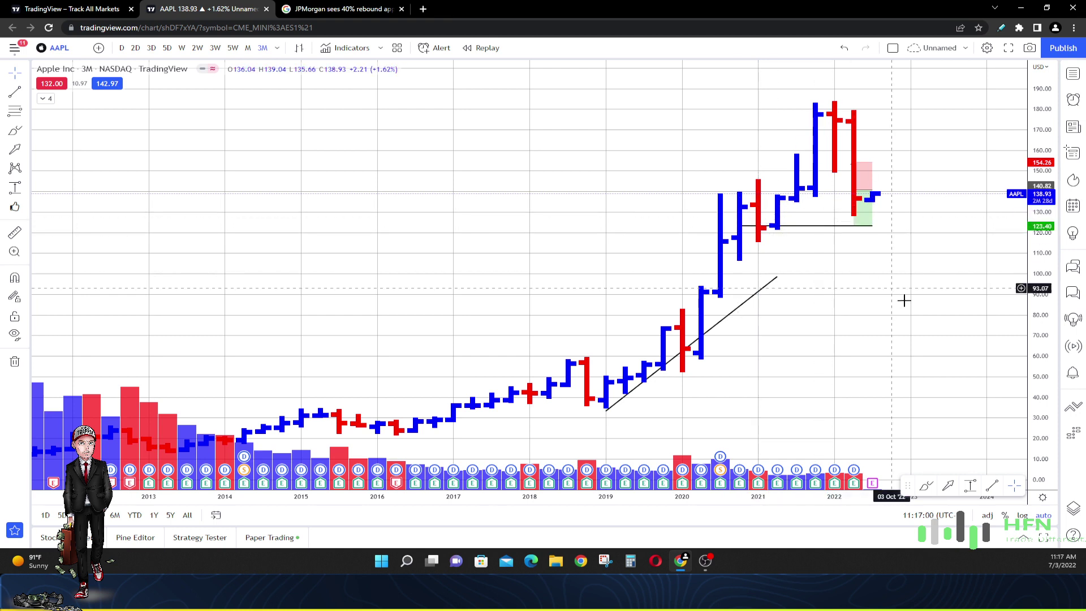
- Project a price range from the July 2022 bar at about 138.77 up to about 166.91, and delete it
click(971, 487)
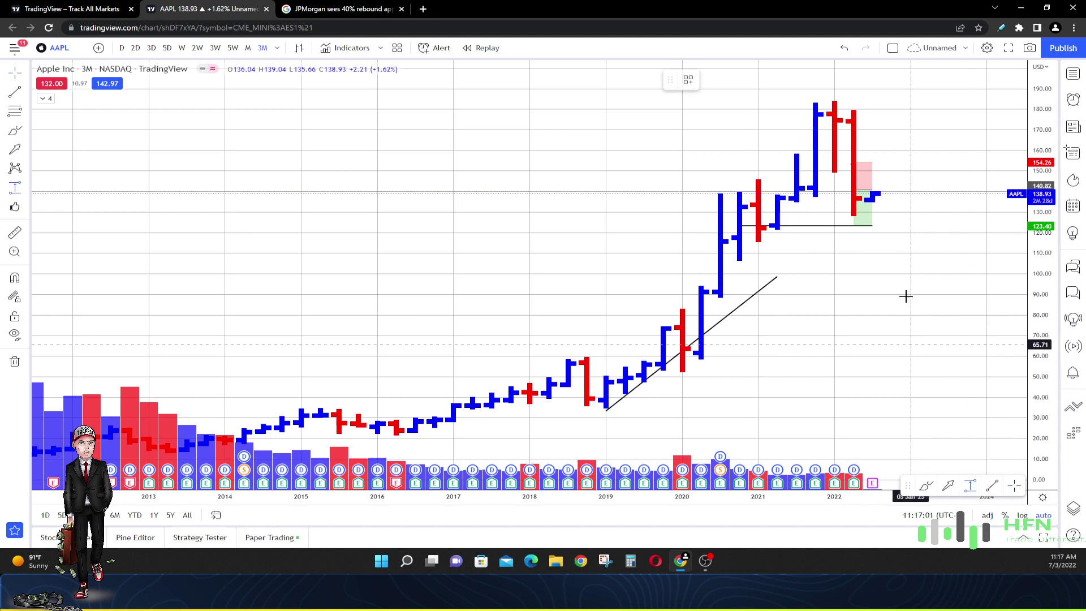
click(876, 194)
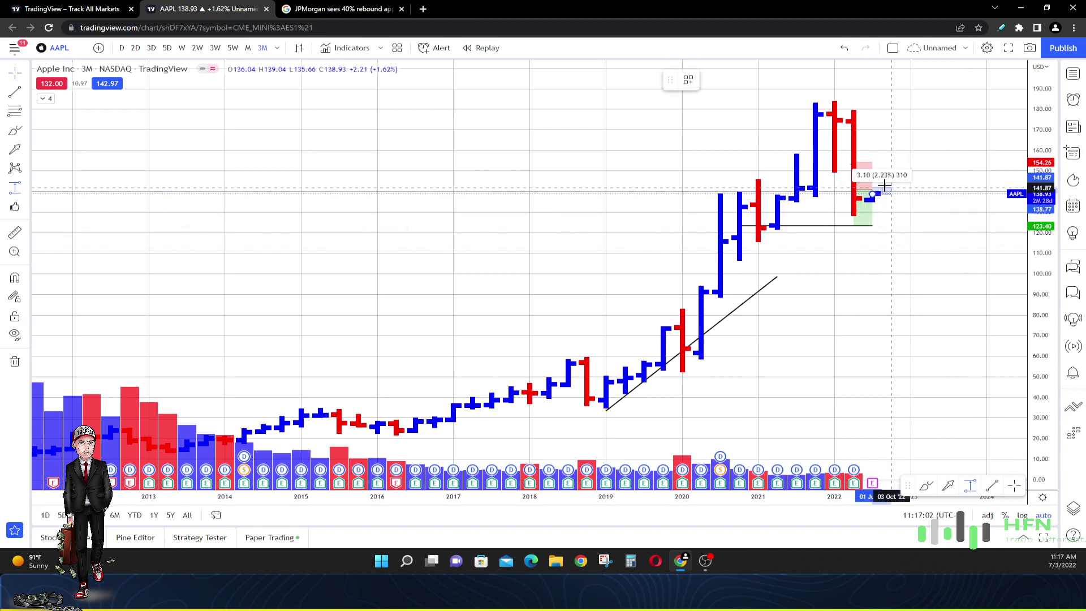
click(913, 136)
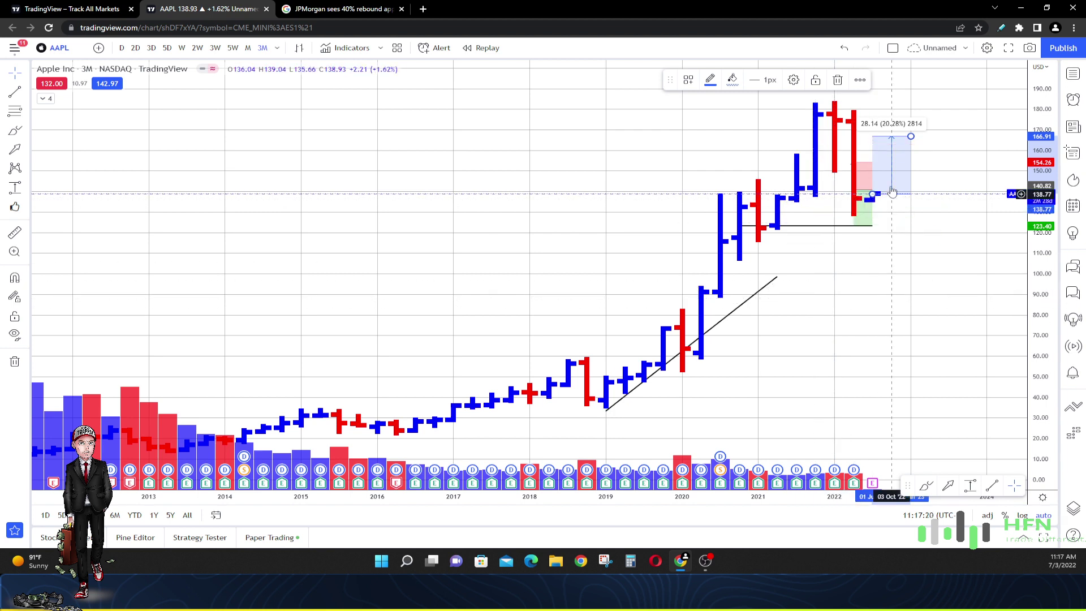
click(898, 138)
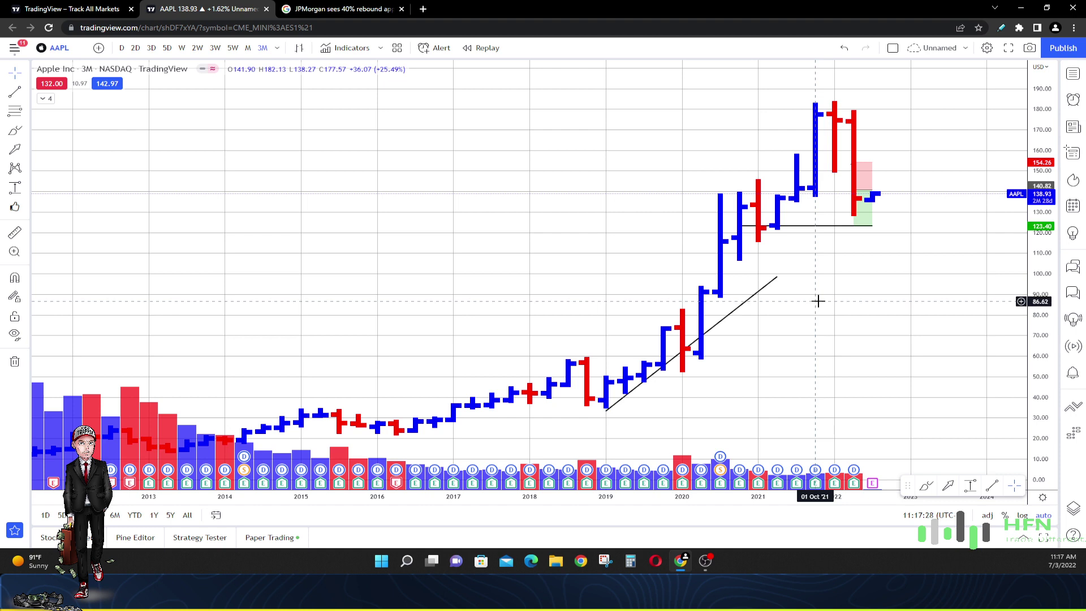
- Extend the trend line's upper end to January 2023 at about 102, passing along the early 2020 low
click(778, 278)
mouse_move(778, 277)
mouse_down()
mouse_move(820, 304)
mouse_move(911, 270)
mouse_up()
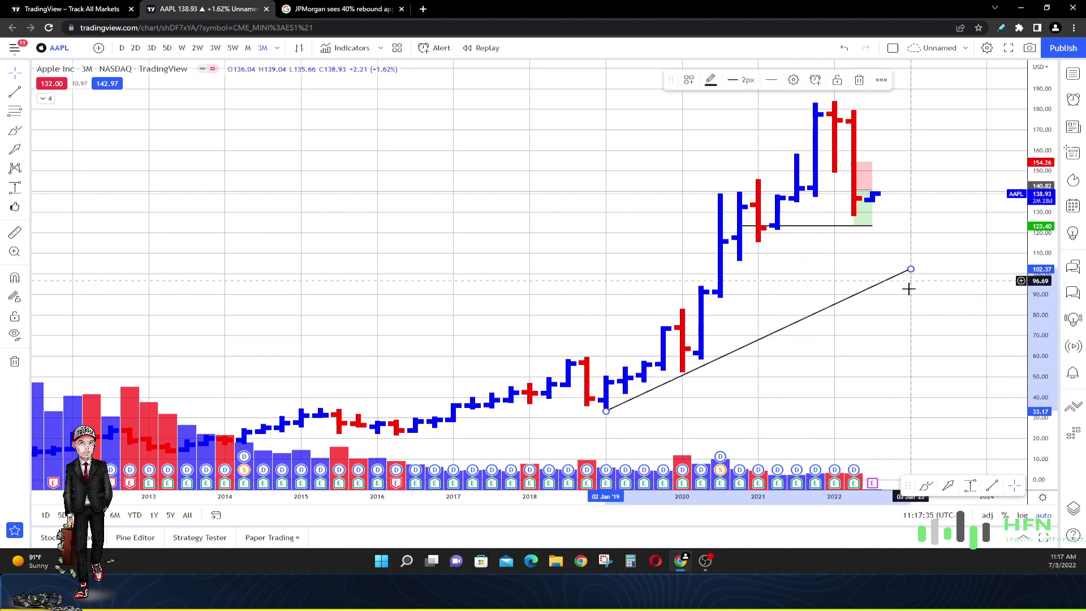
click(892, 321)
scroll(892, 317, down, 3)
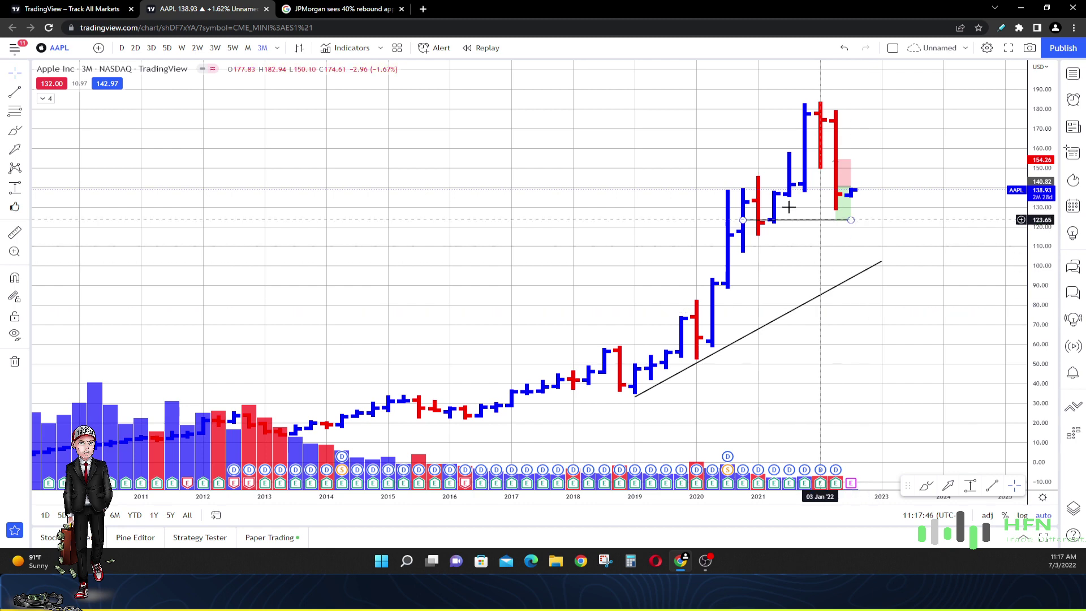
- Switch to the 1-month interval, try raising the short position's target to about 129.94, and undo the target change
click(248, 48)
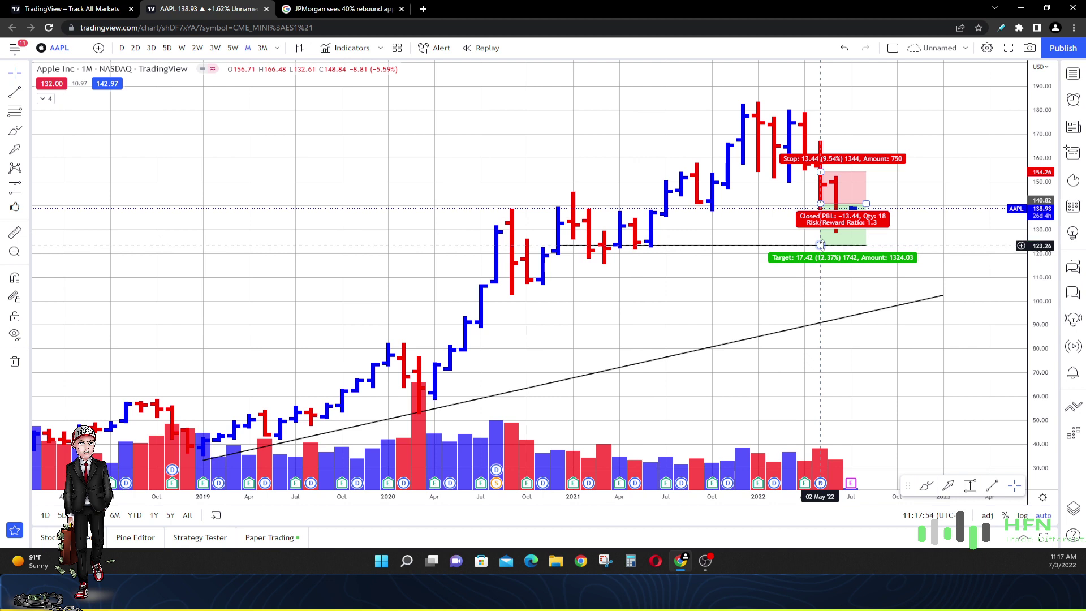
drag(820, 244, 820, 229)
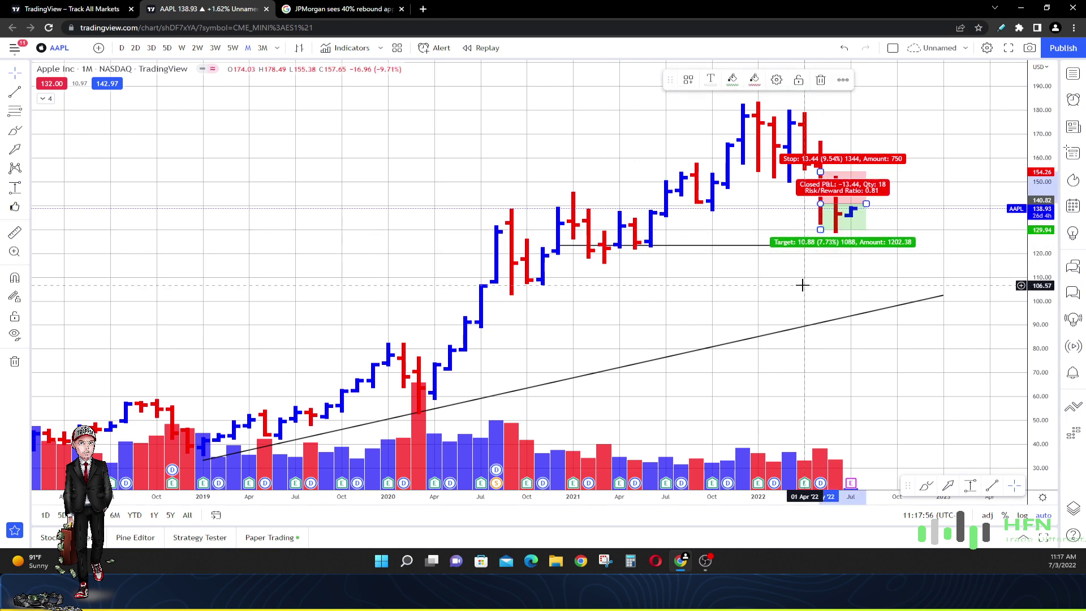
click(844, 49)
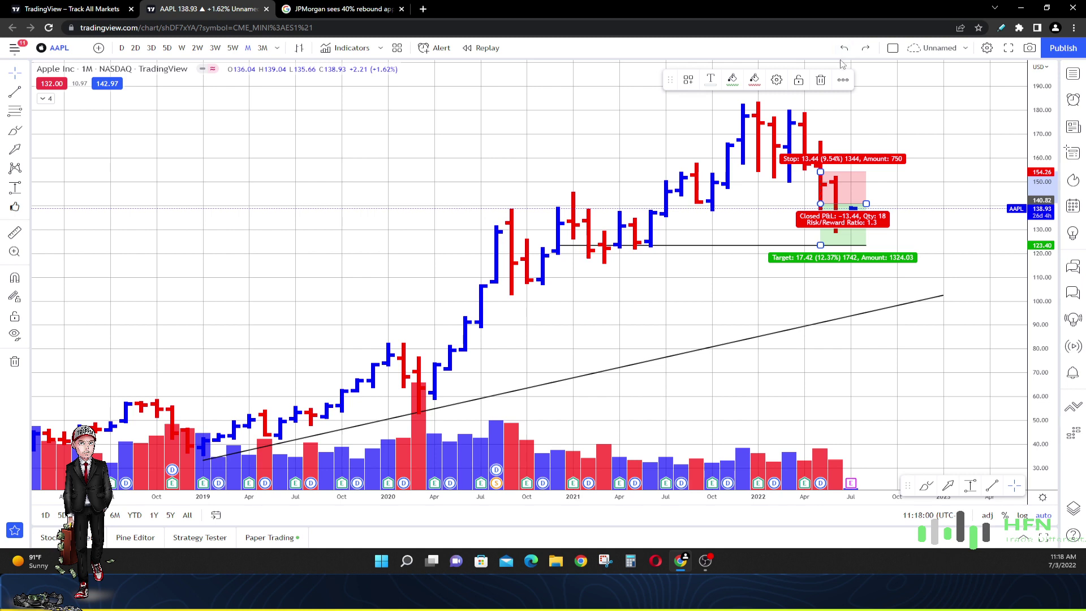
click(230, 141)
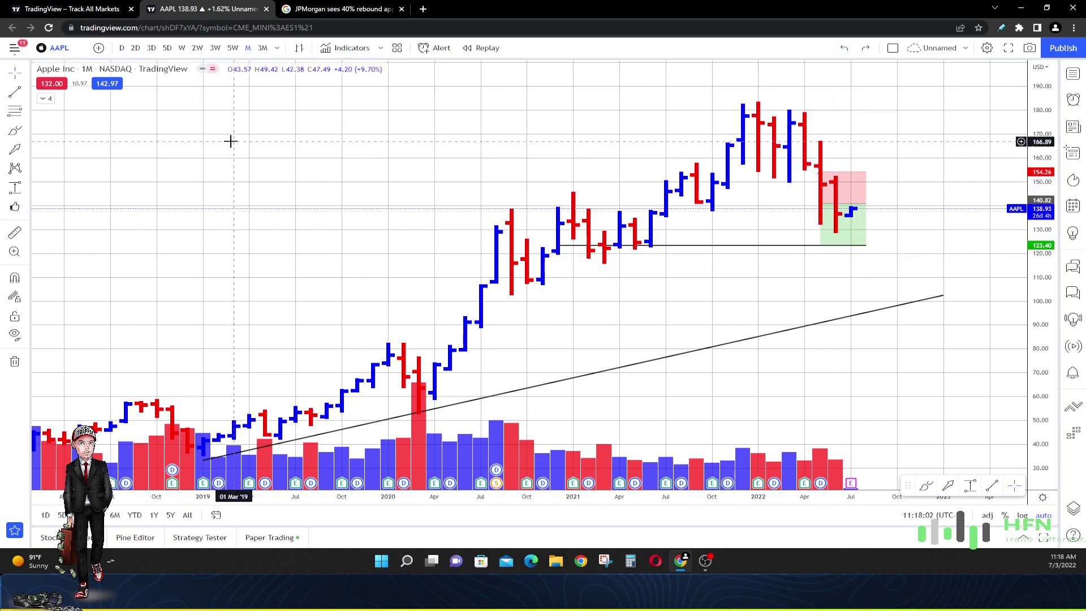
click(840, 233)
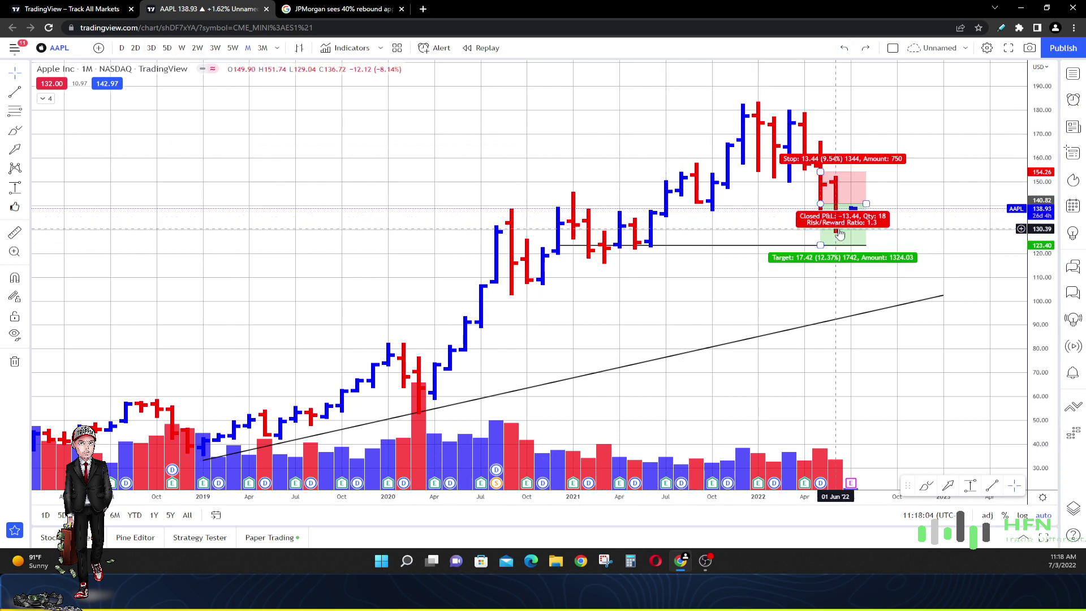
click(820, 281)
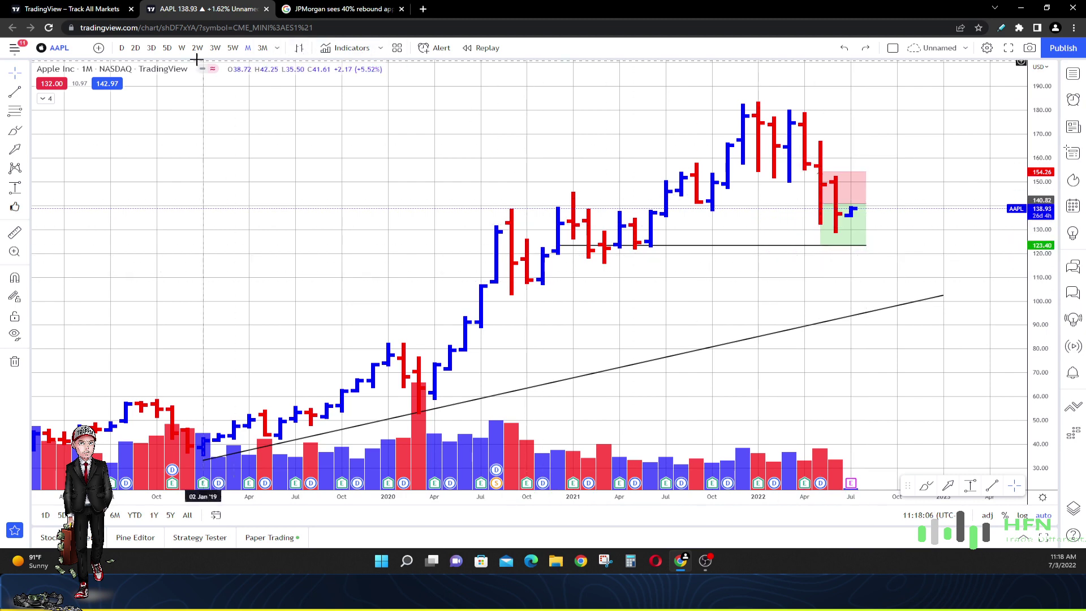
- View the chart at 5-week and 3-week intervals, try a short position target of about 130.01, and undo it
click(231, 49)
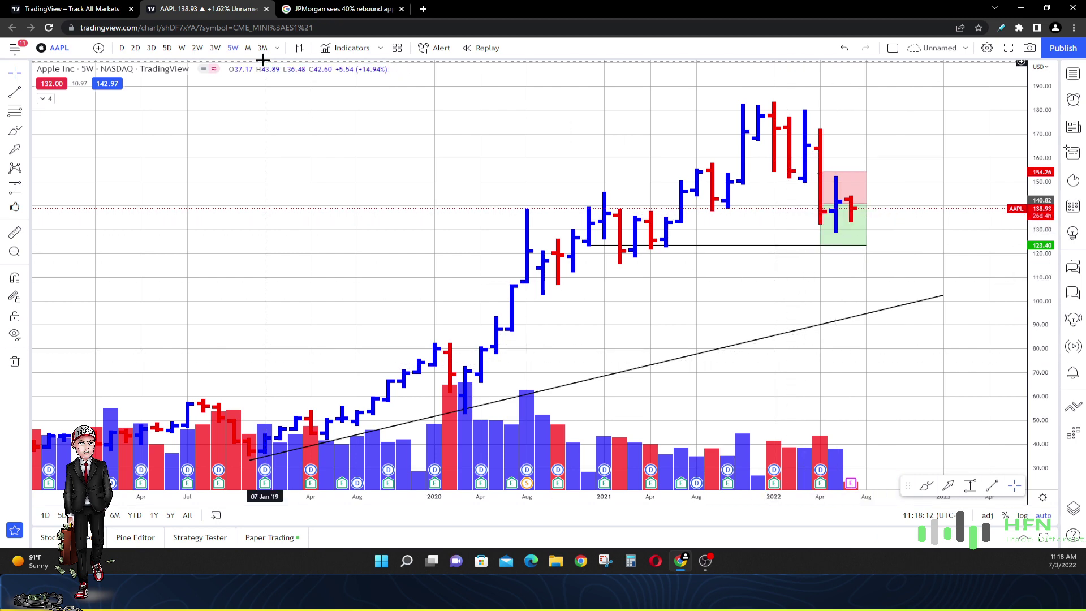
click(215, 48)
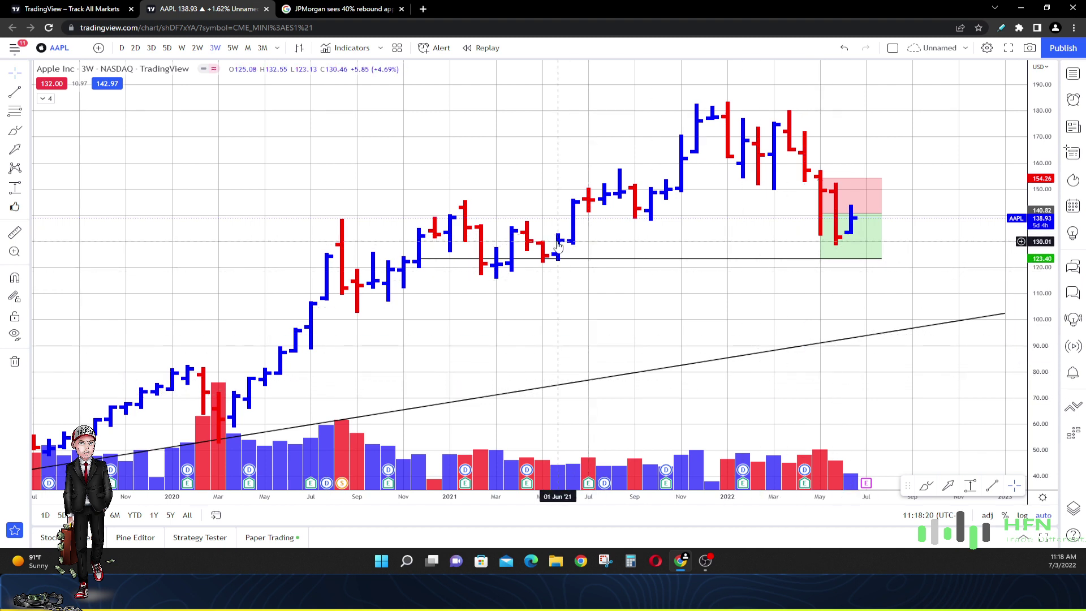
drag(820, 259, 820, 241)
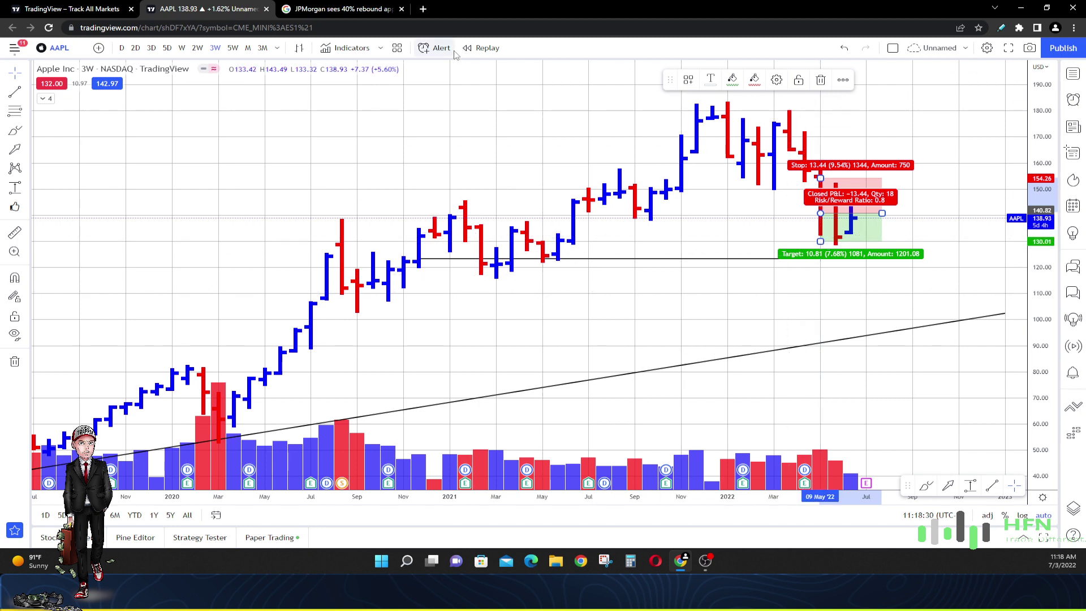
click(845, 49)
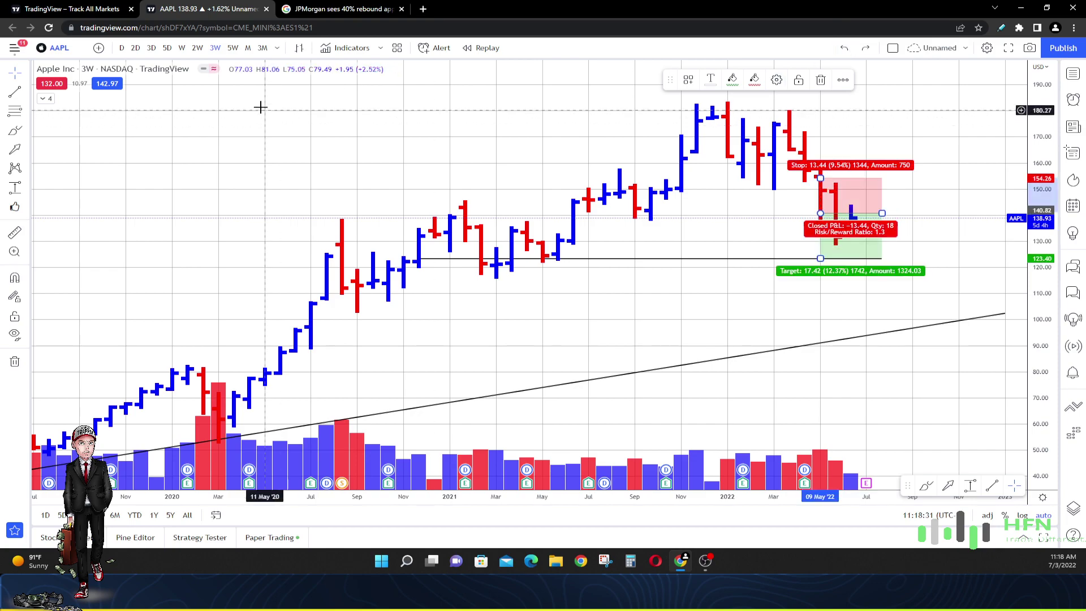
- Switch the Apple chart to the 2-week interval
click(196, 49)
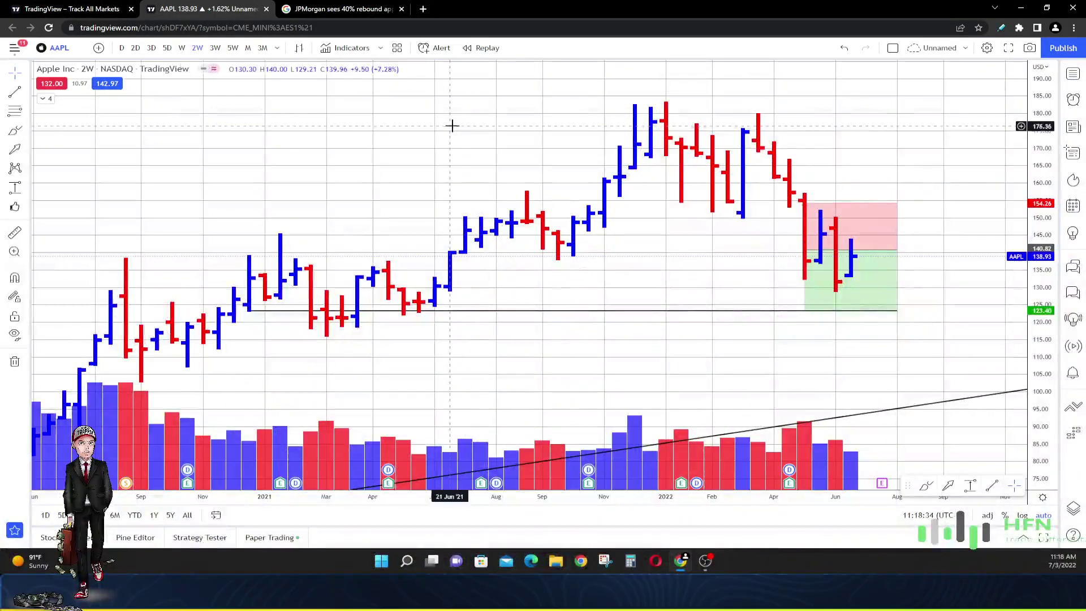
- View the Apple chart at the 1-week interval
click(182, 48)
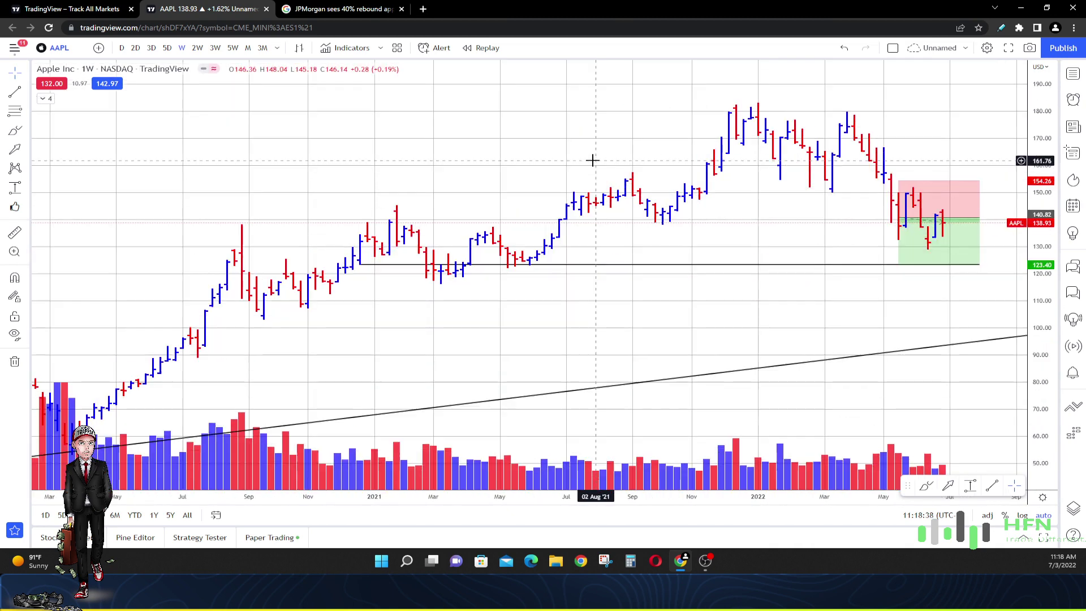
scroll(592, 162, down, 1)
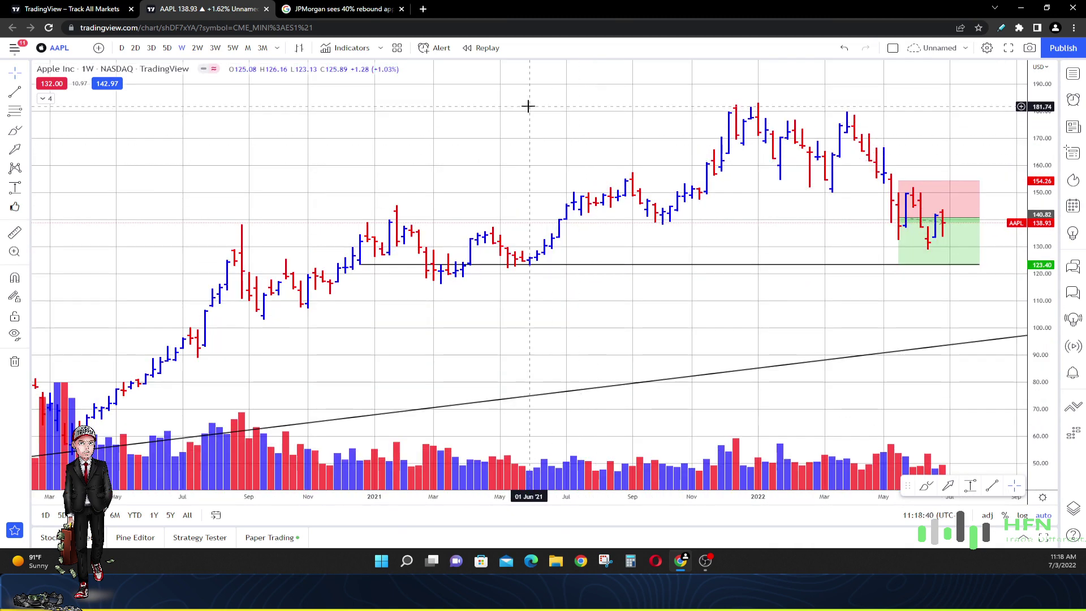
drag(778, 322, 715, 315)
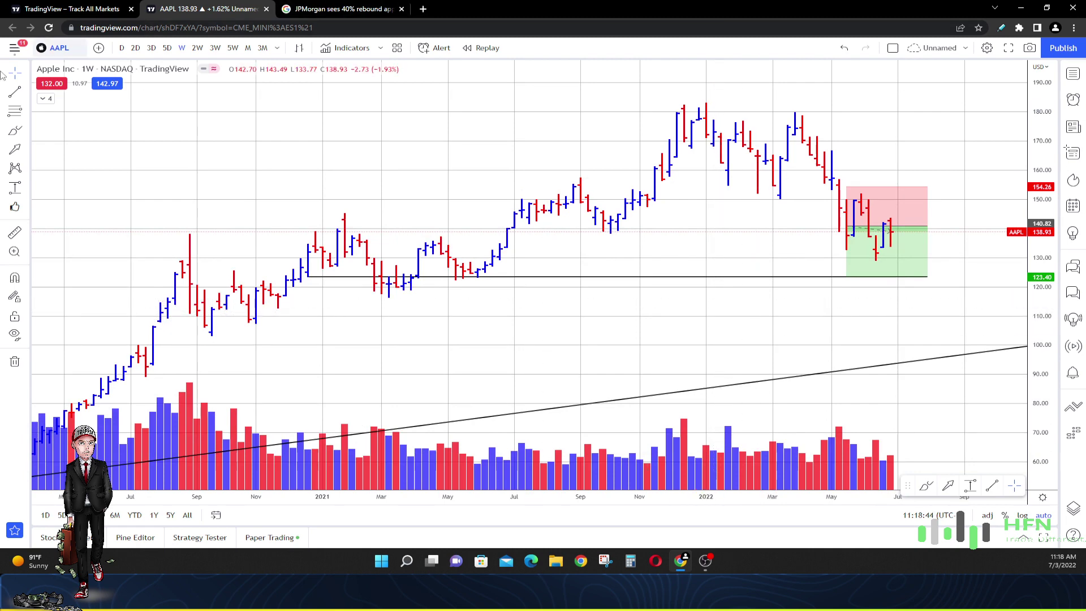
- Switch to the 5-day interval and extend the horizontal line at 123.40 and the short position to early September 2022
click(154, 49)
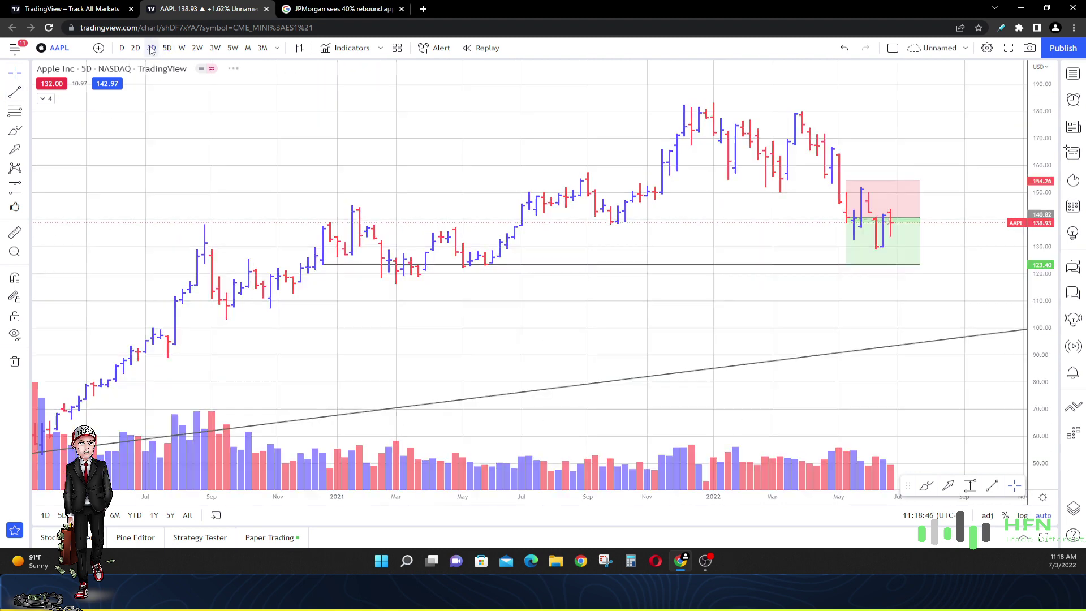
click(165, 50)
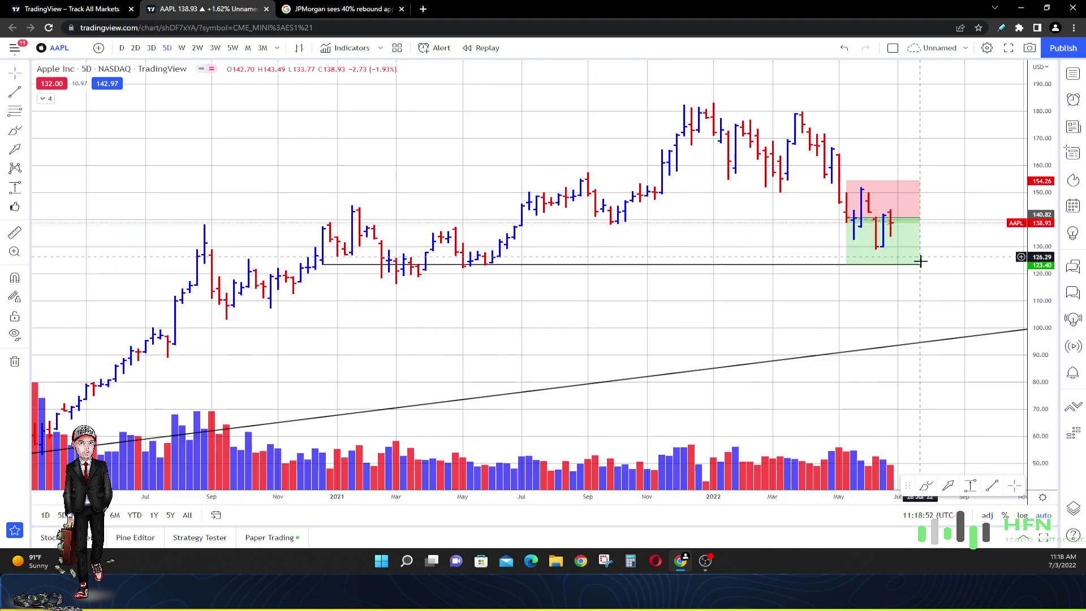
drag(920, 264, 964, 269)
drag(918, 225, 965, 219)
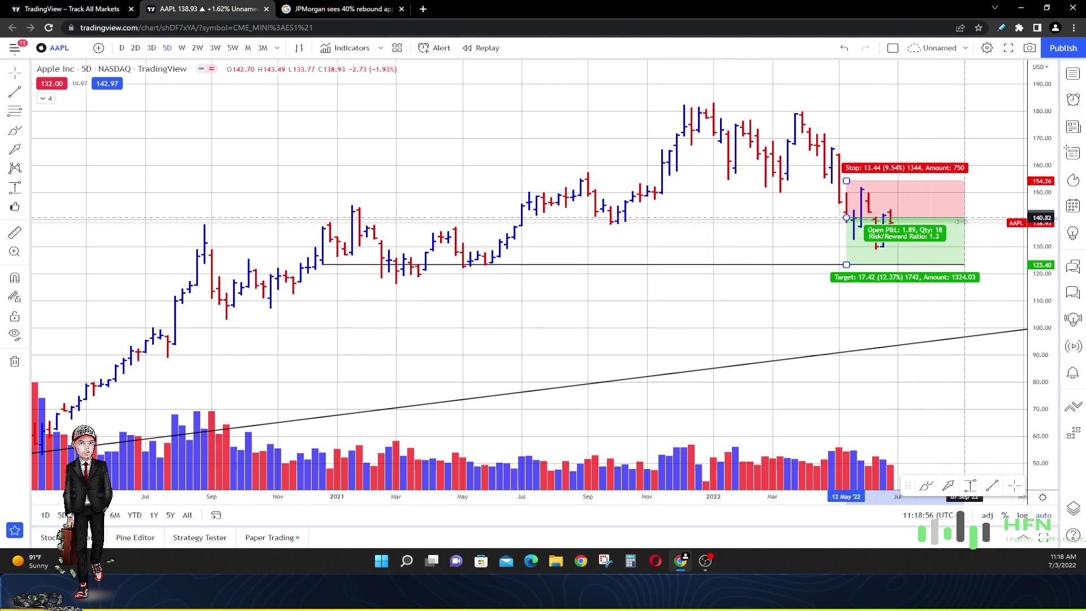
click(819, 306)
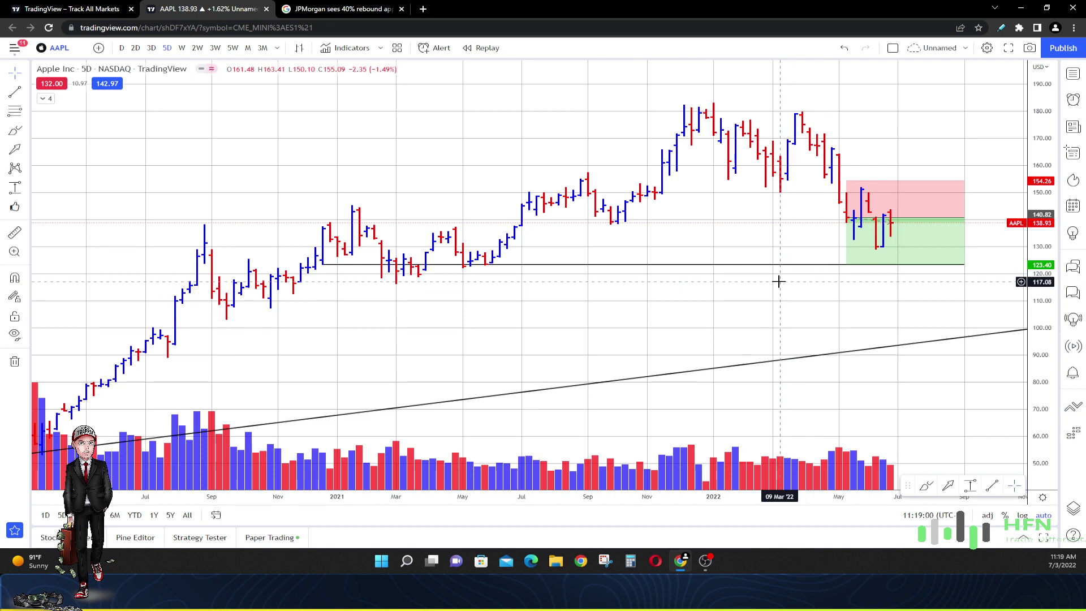
- View the short position on the Apple chart at the 3-day interval
mouse_move(854, 223)
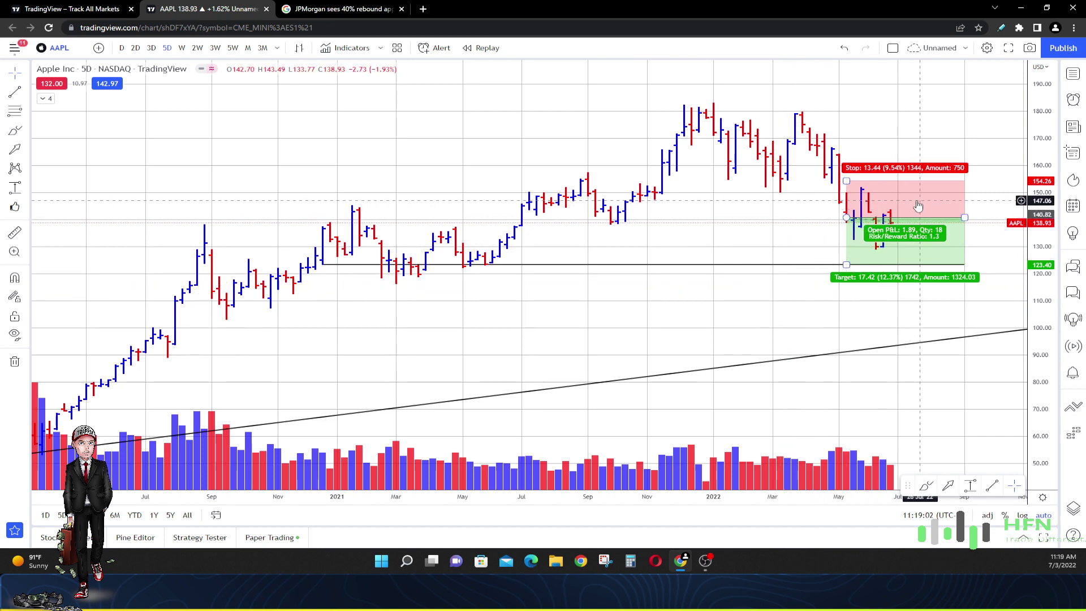
click(150, 48)
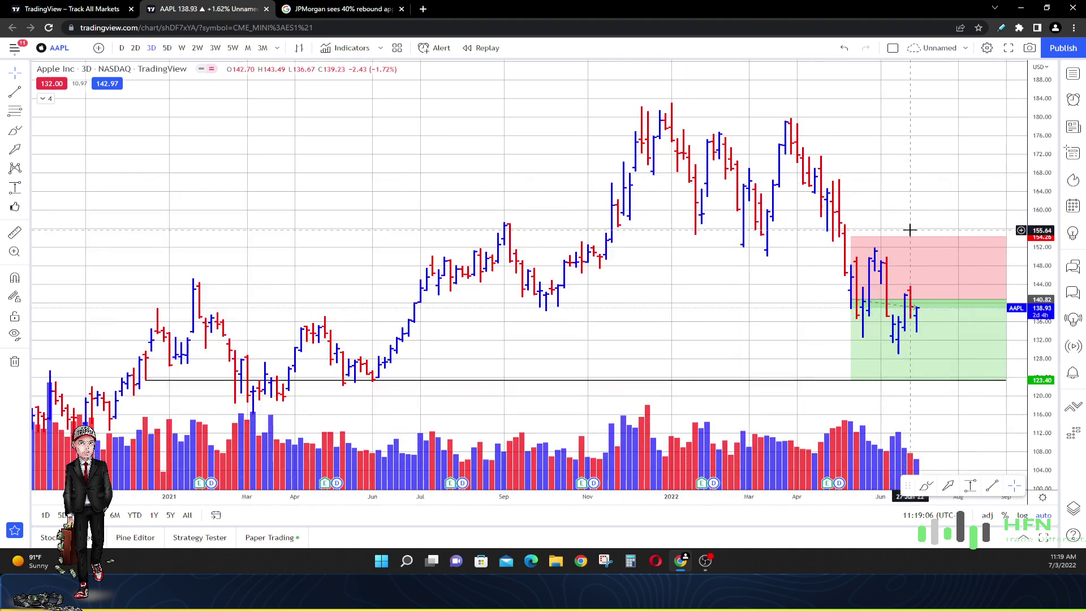
mouse_move(915, 243)
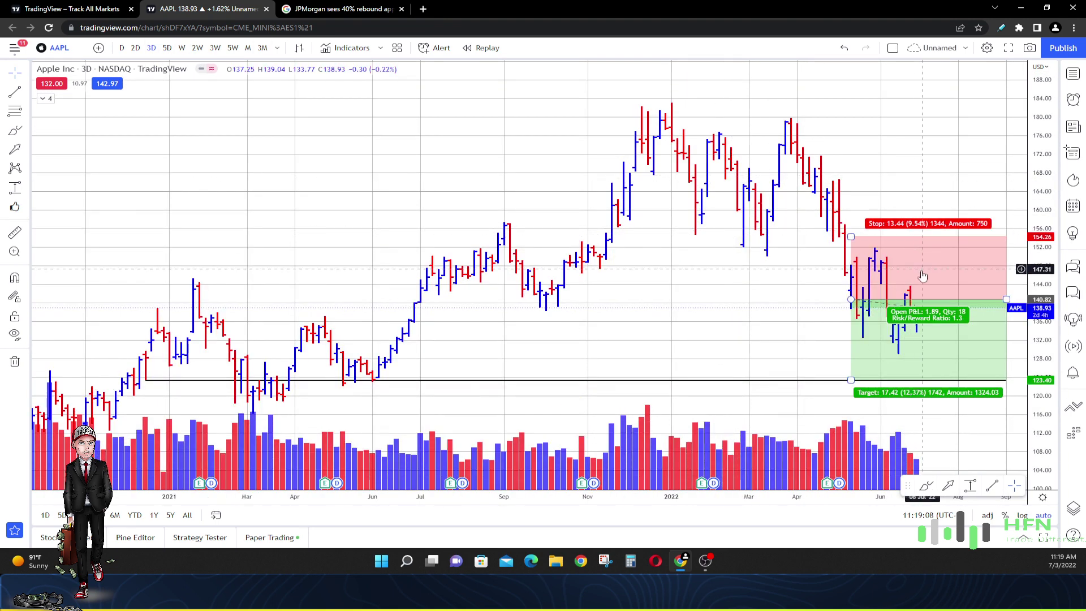
click(972, 487)
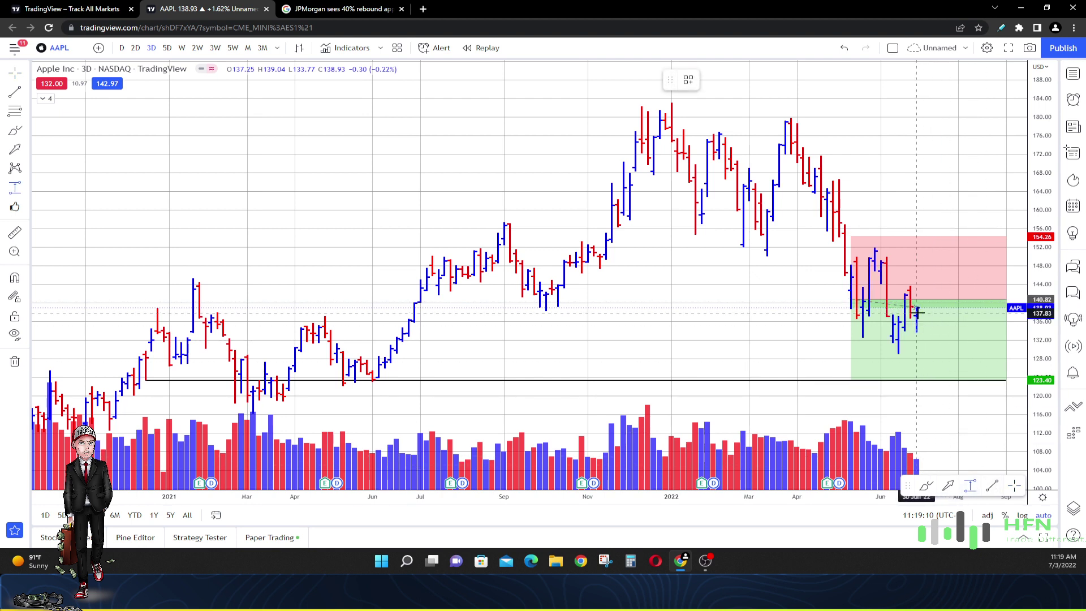
click(917, 308)
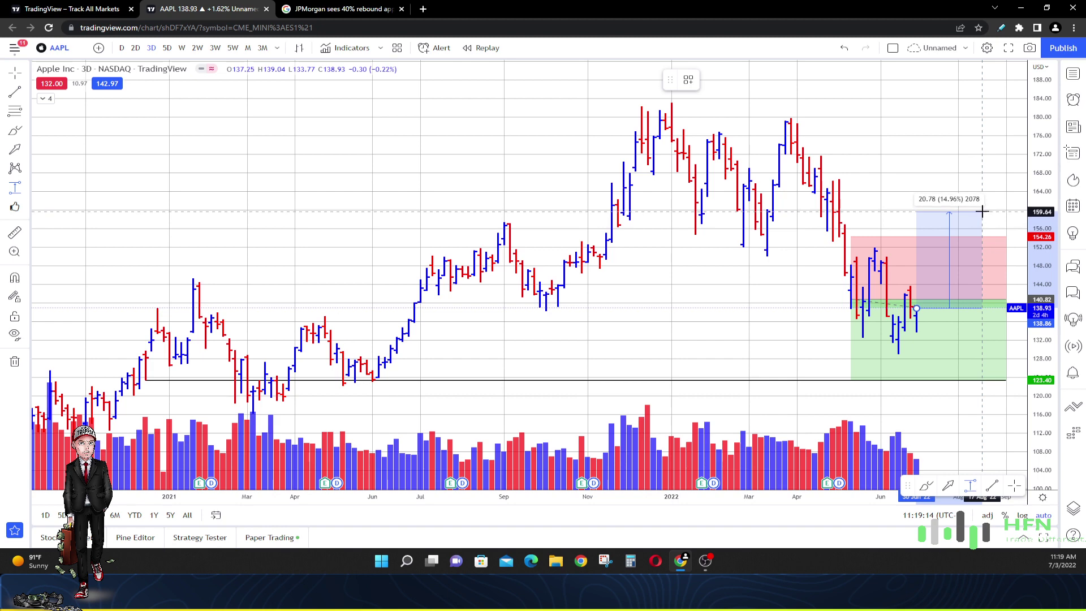
key(Escape)
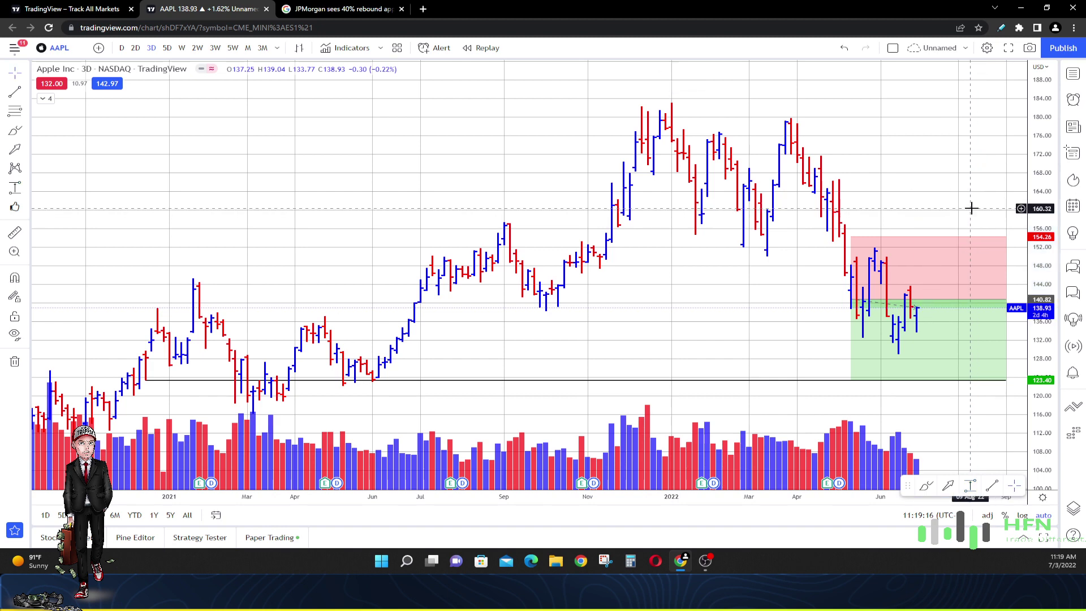
- View the Apple chart at the 2-day and 11-hour intervals
scroll(719, 336, down, 2)
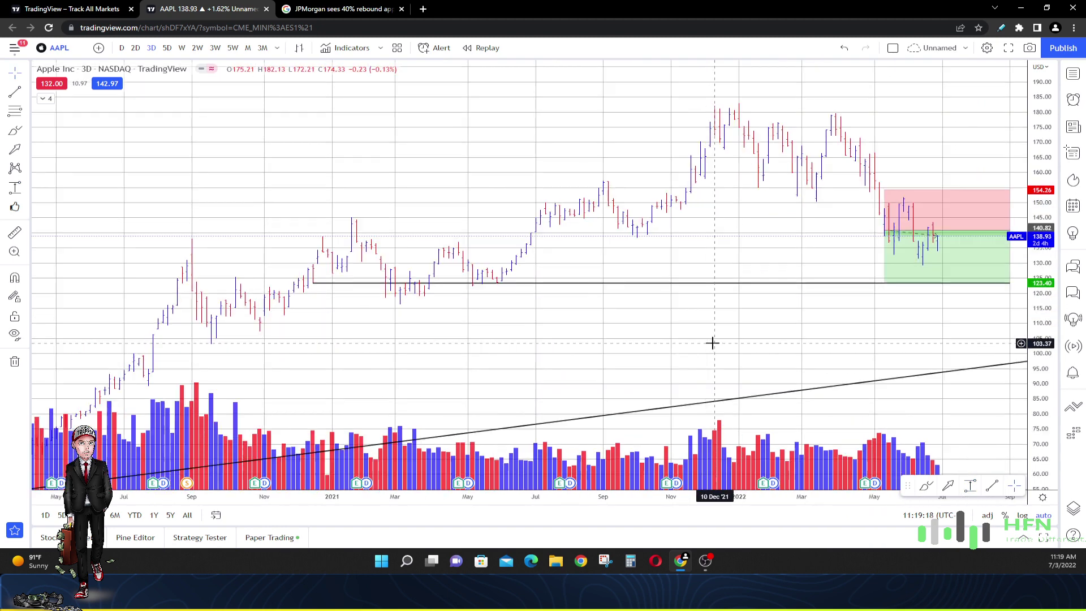
click(135, 49)
scroll(396, 207, up, 4)
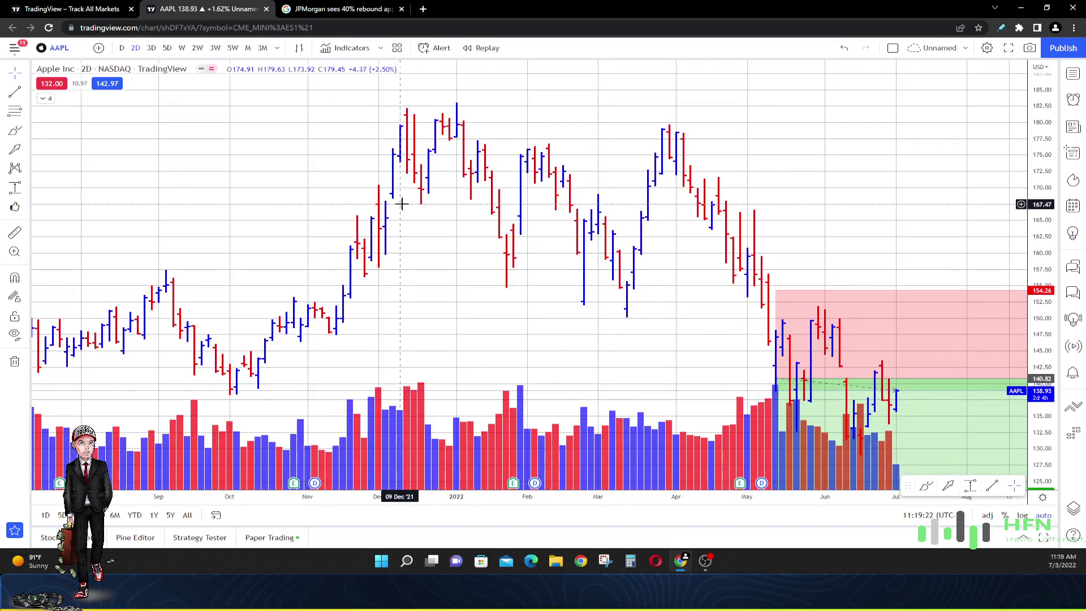
scroll(403, 207, down, 3)
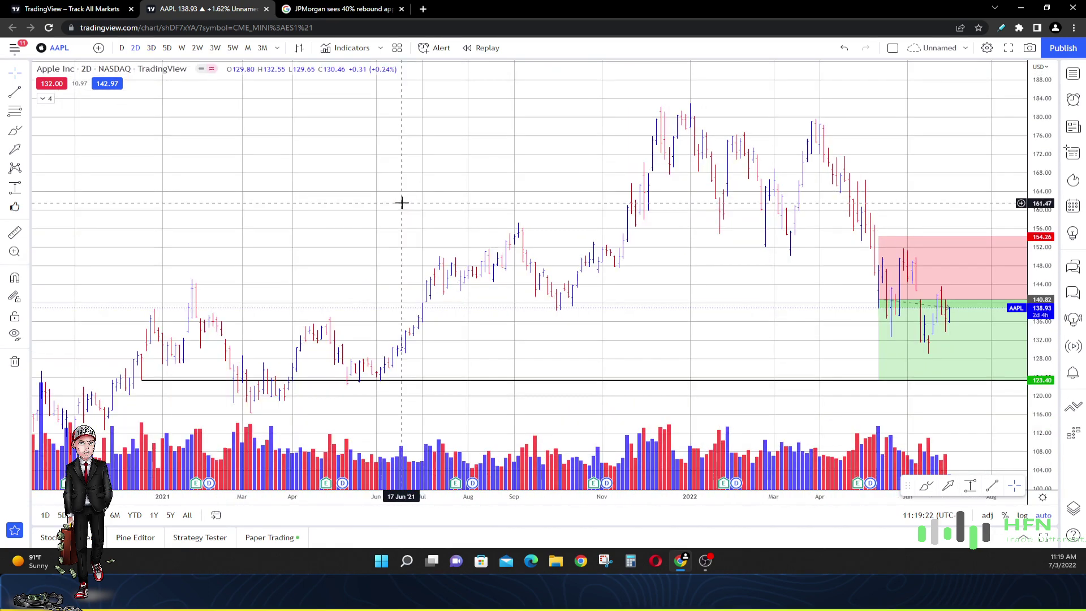
click(279, 50)
click(295, 430)
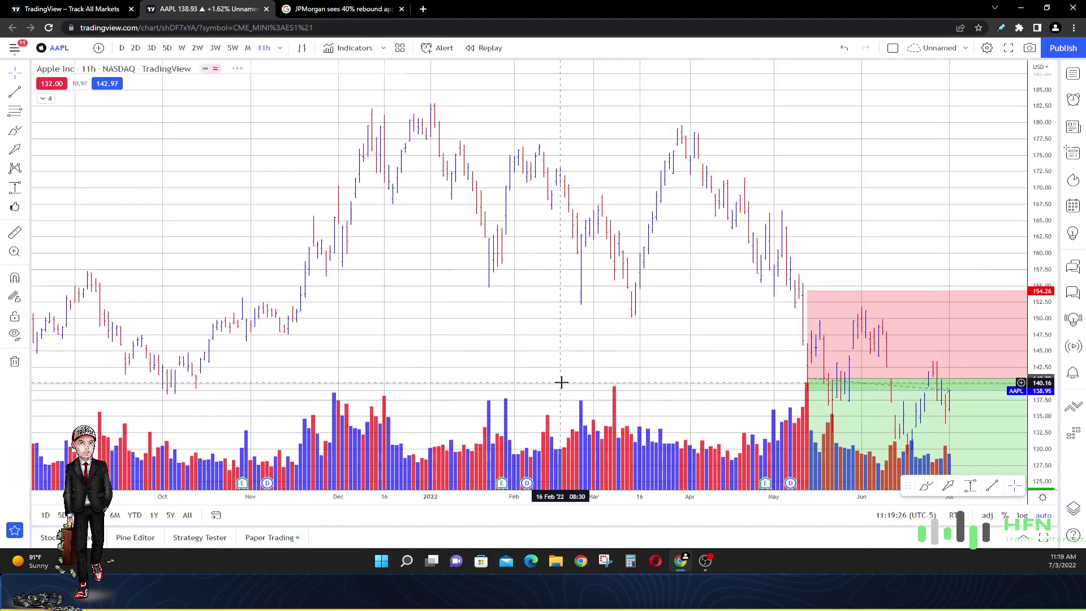
scroll(826, 249, down, 3)
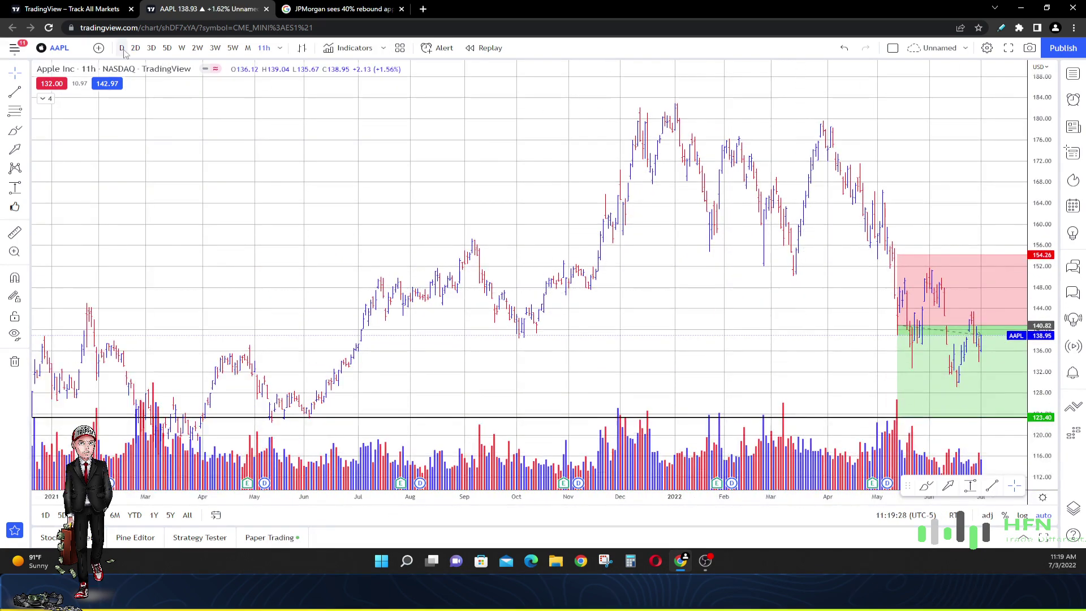
- Switch the Apple chart to the 1-day interval, showing the price history with the short position and both lines
click(123, 48)
scroll(509, 208, down, 5)
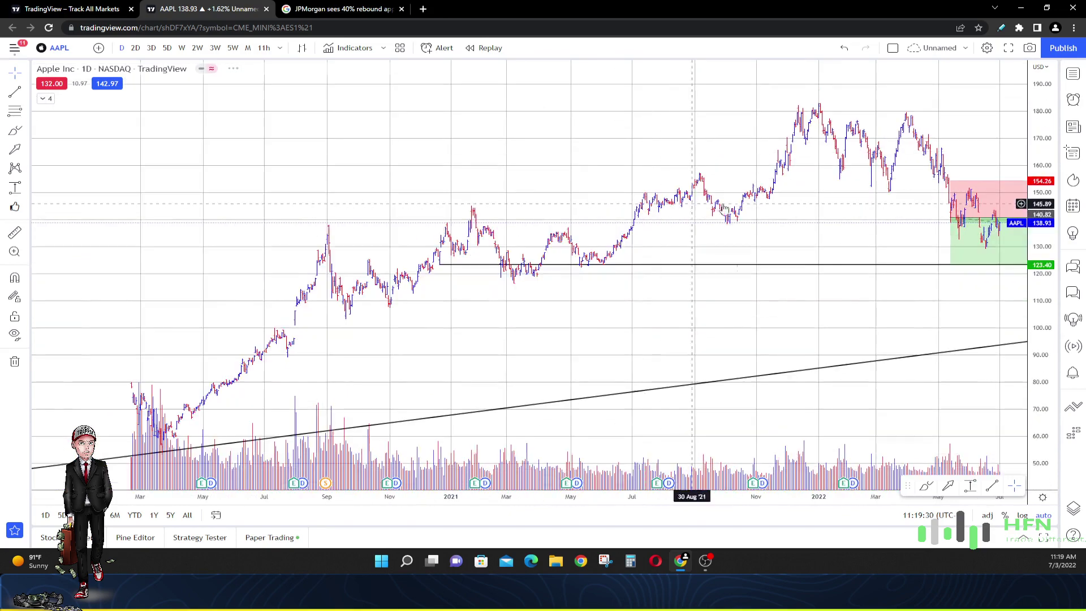
drag(833, 235, 611, 318)
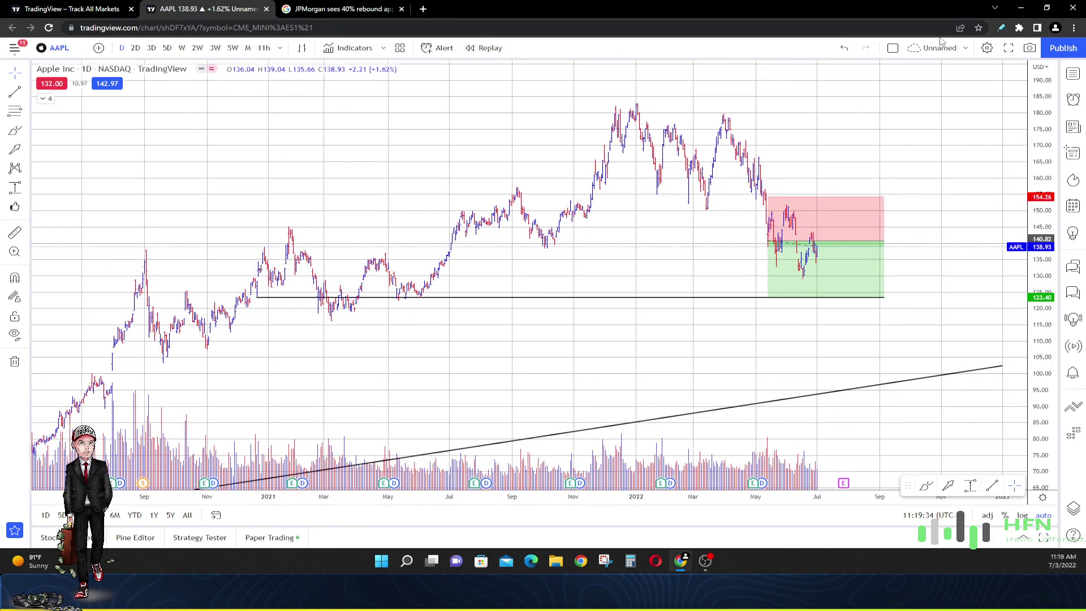
- Review the Google results on JPMorgan's 40% Apple rebound forecast and return to the daily Apple chart
click(328, 9)
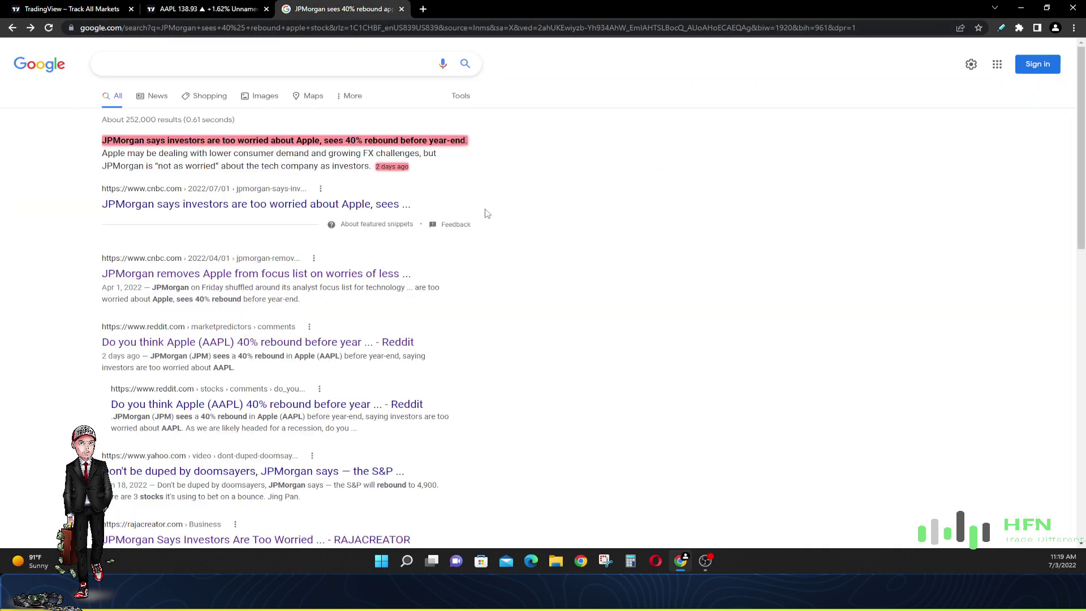
click(227, 9)
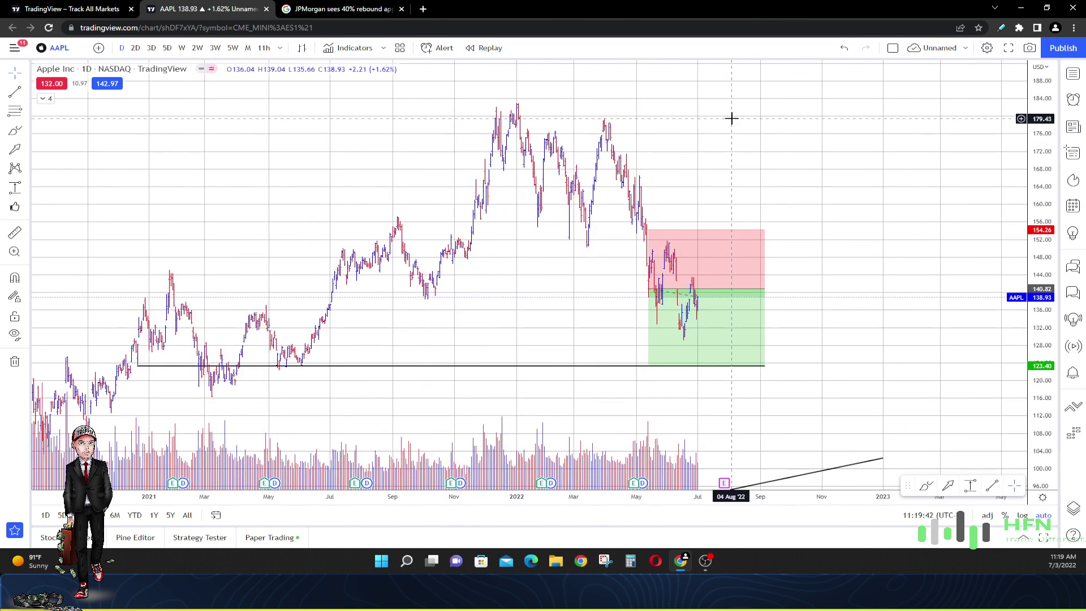
mouse_move(734, 262)
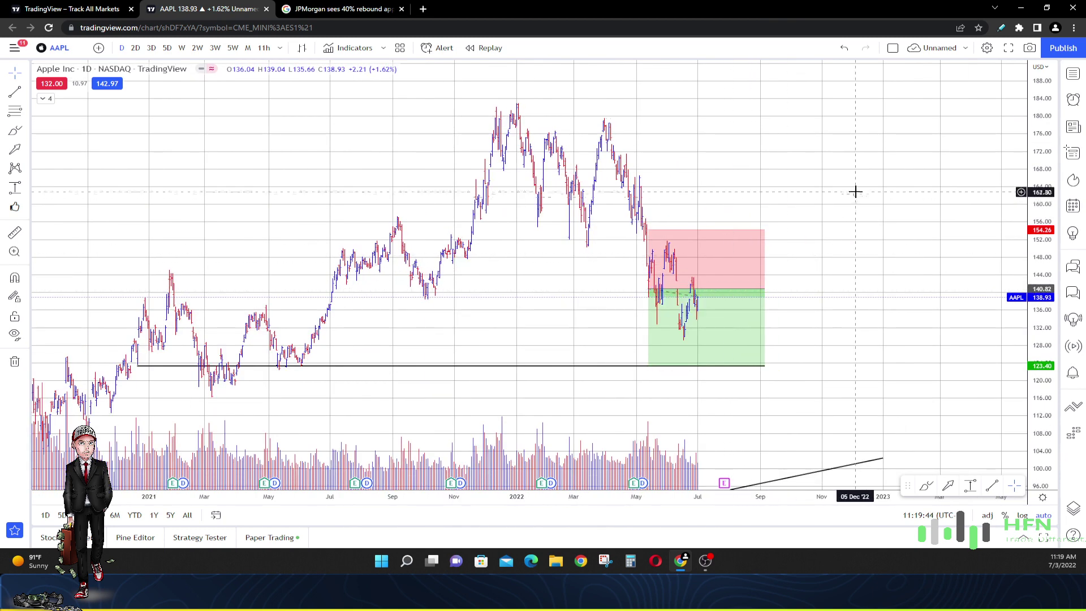